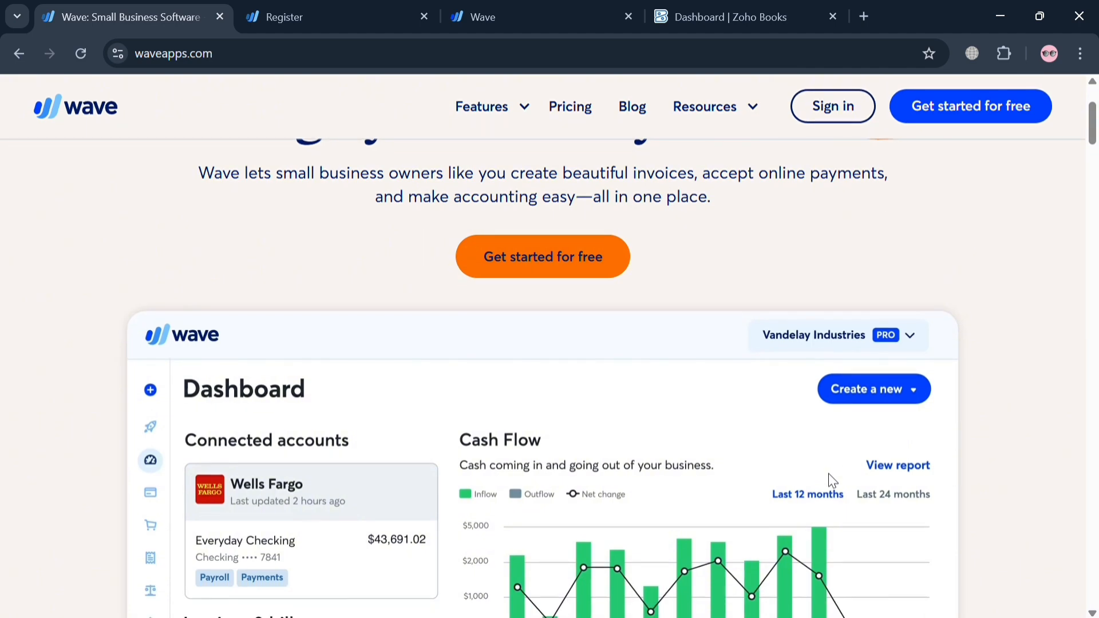
Look through Wave's home page, including its feature sections, customer testimonials, FAQ and navigation options
scroll(832, 481, "down", 6)
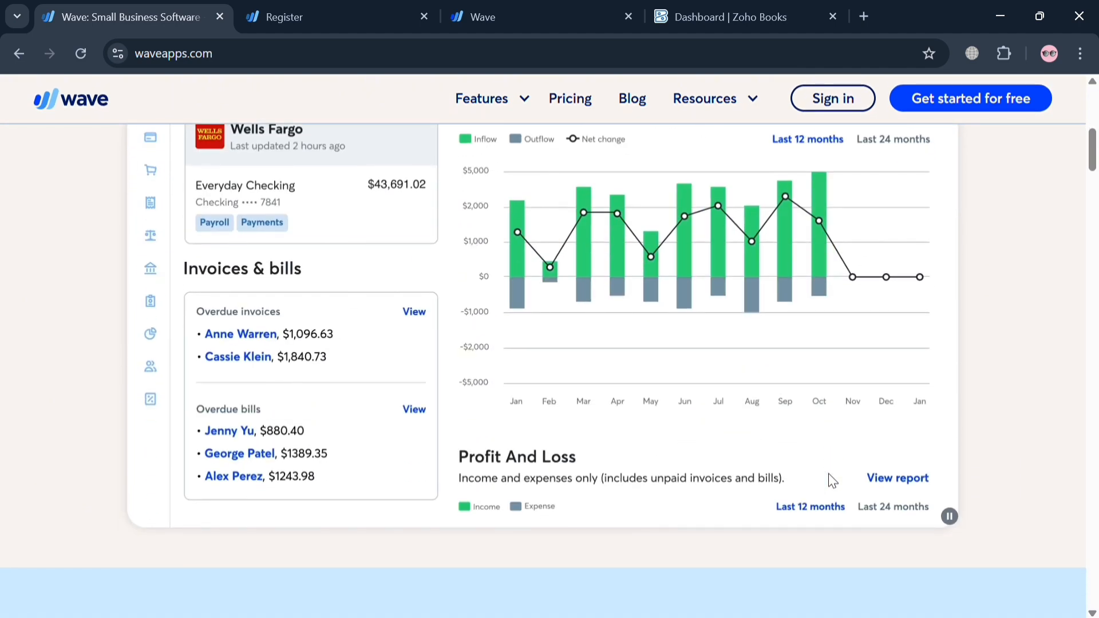
scroll(1007, 331, "down", 7)
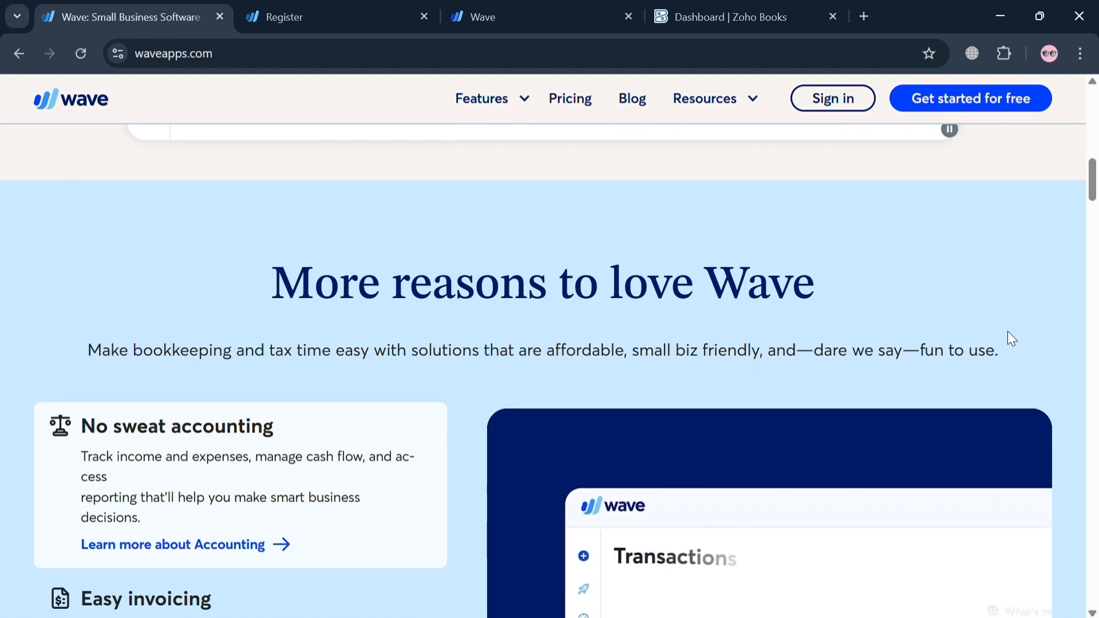
scroll(1007, 331, "down", 20)
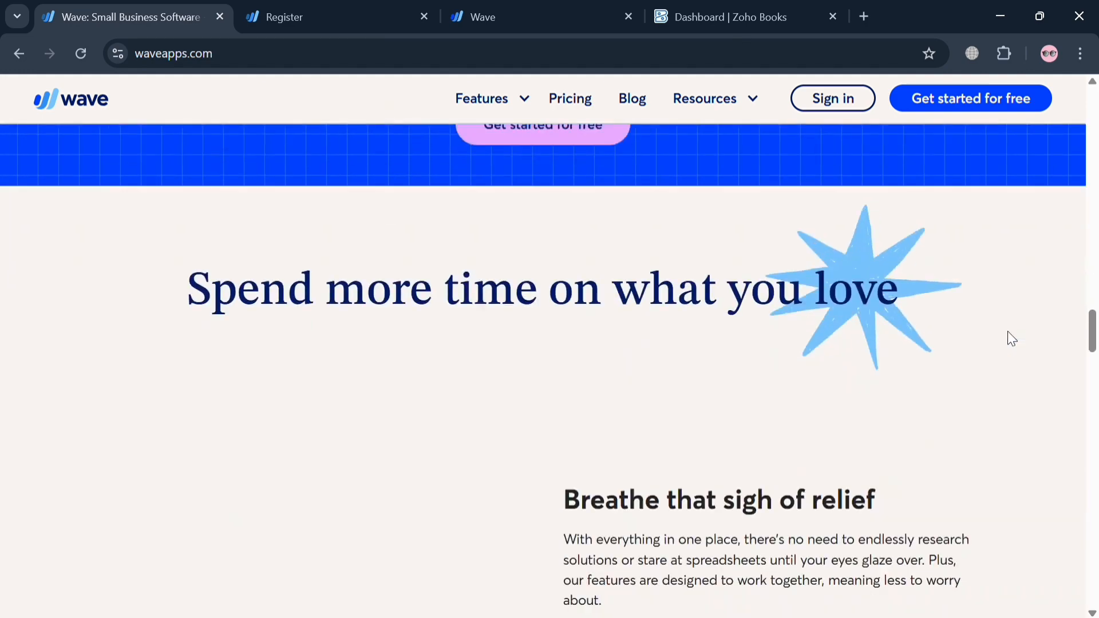
scroll(1008, 333, "down", 20)
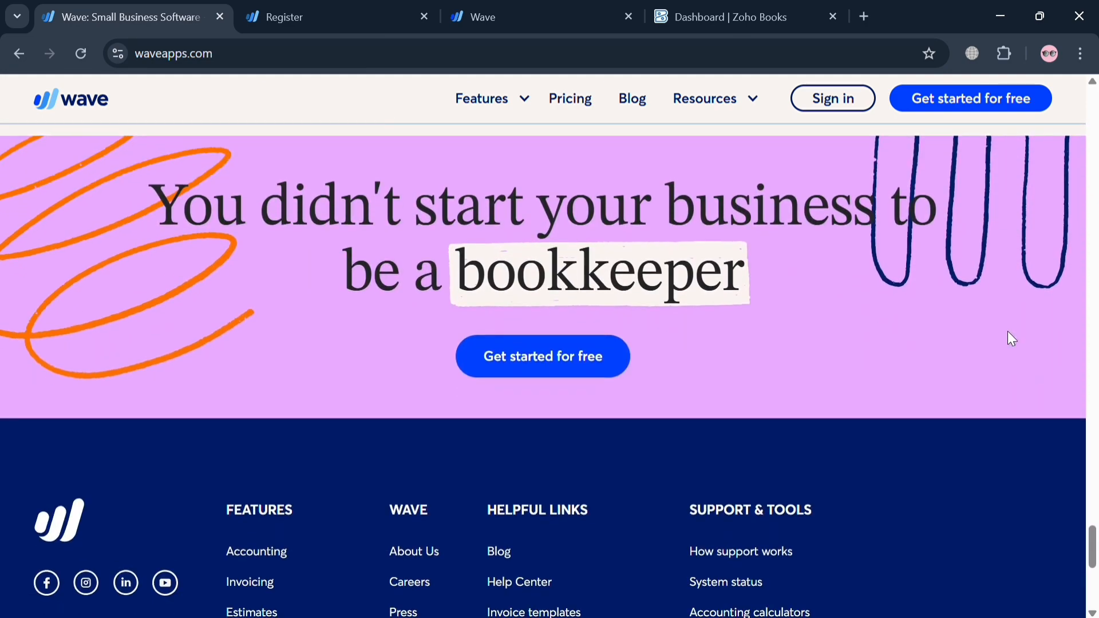
scroll(1007, 338, "up", 11)
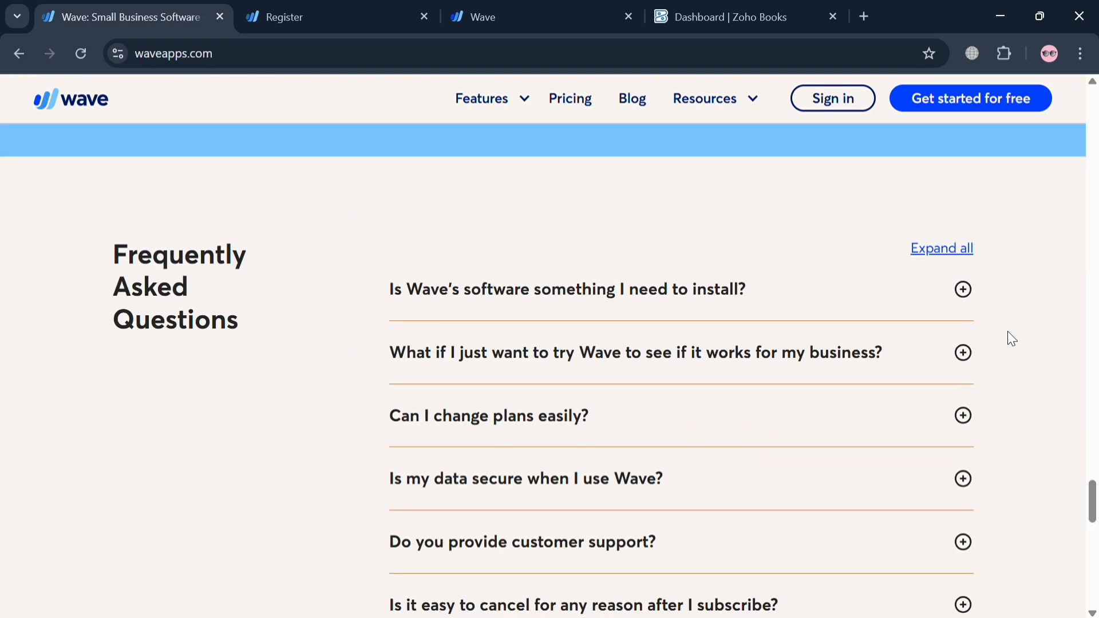
scroll(1007, 332, "up", 15)
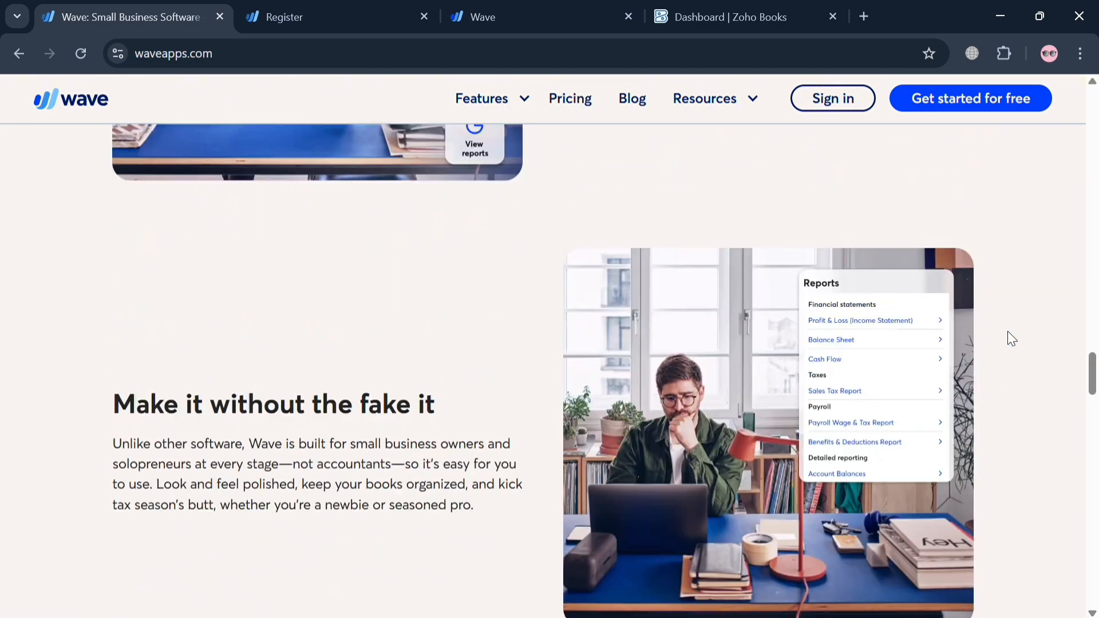
scroll(1007, 331, "up", 15)
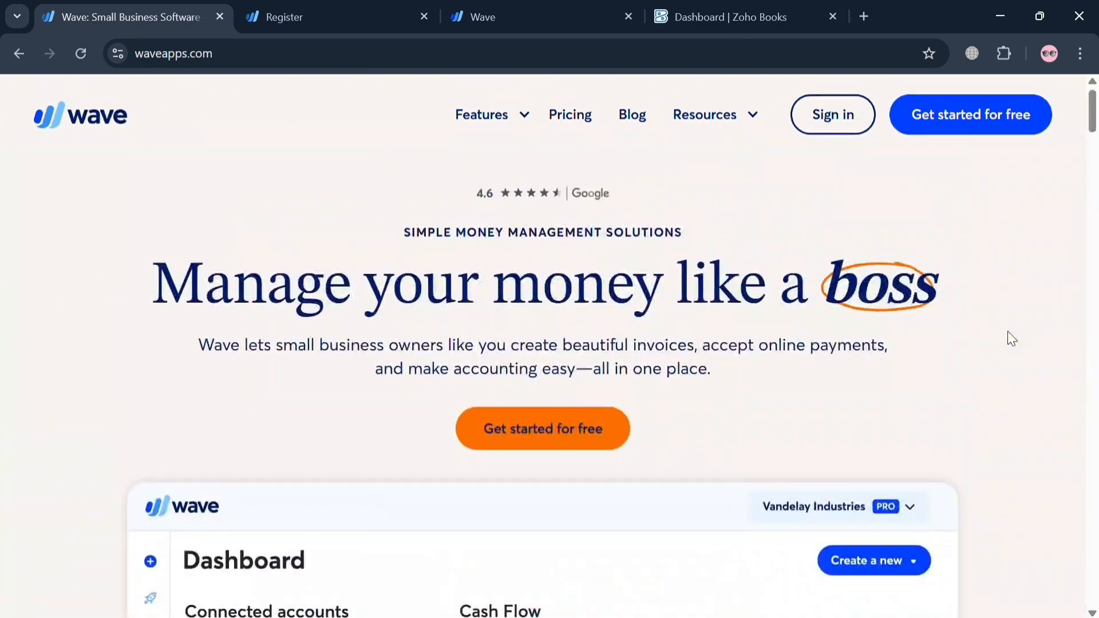
left_click(517, 113)
mouse_move(695, 134)
scroll(899, 380, "down", 15)
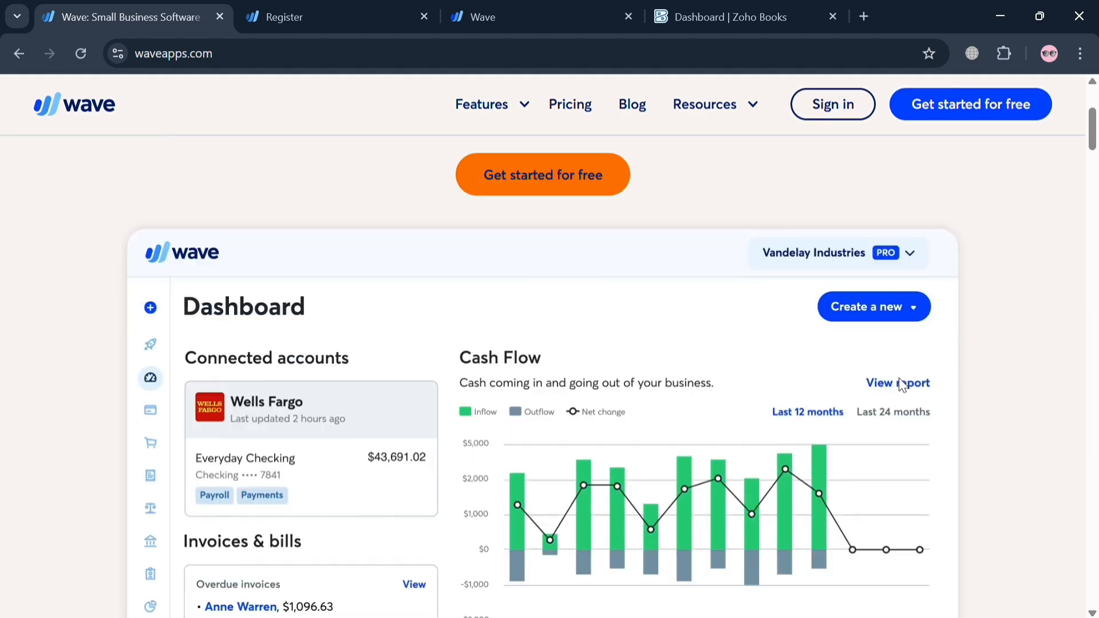
scroll(899, 381, "down", 10)
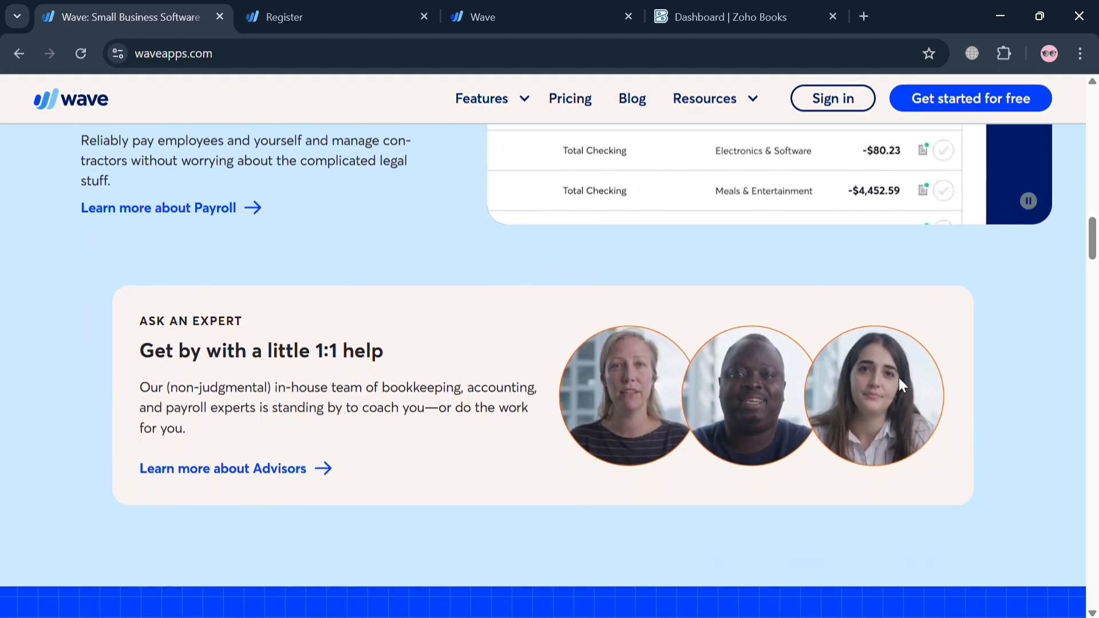
scroll(899, 379, "down", 3)
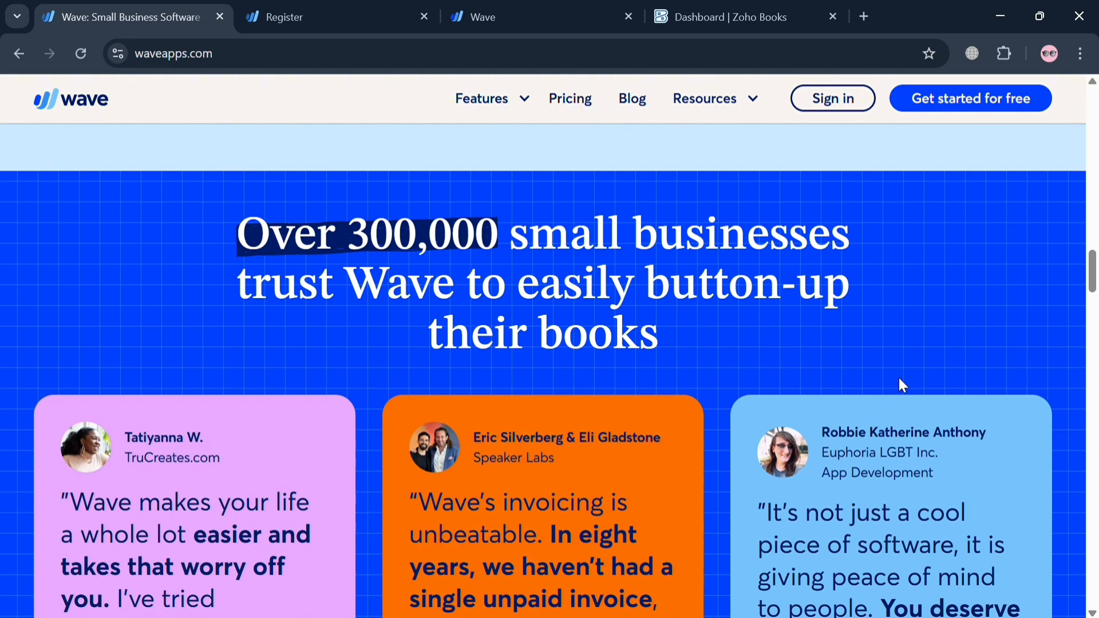
scroll(899, 378, "up", 20)
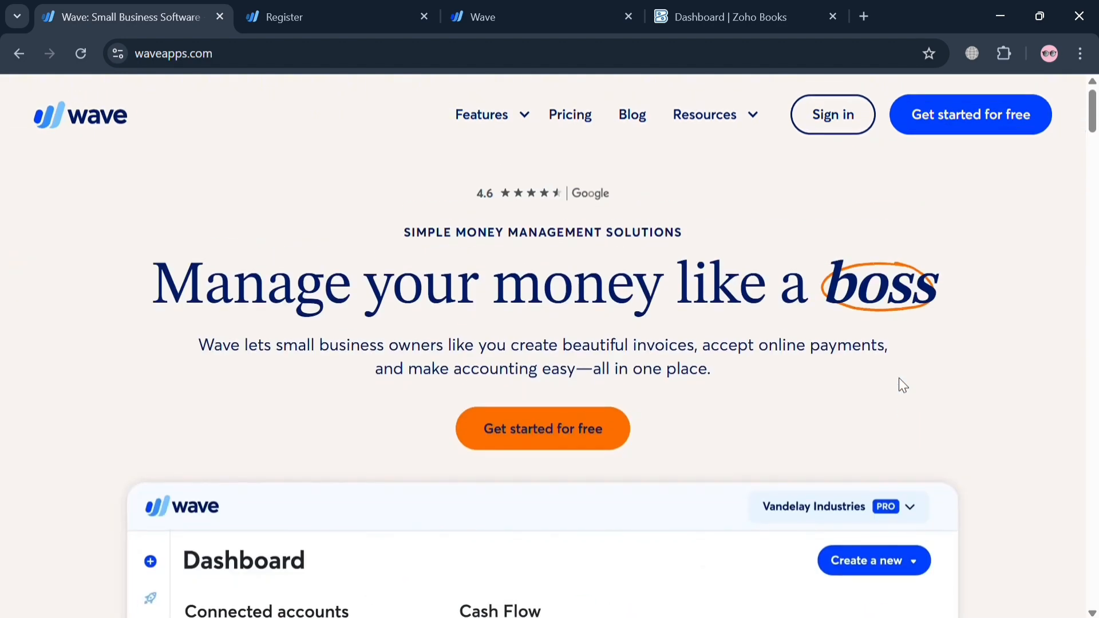
mouse_move(763, 137)
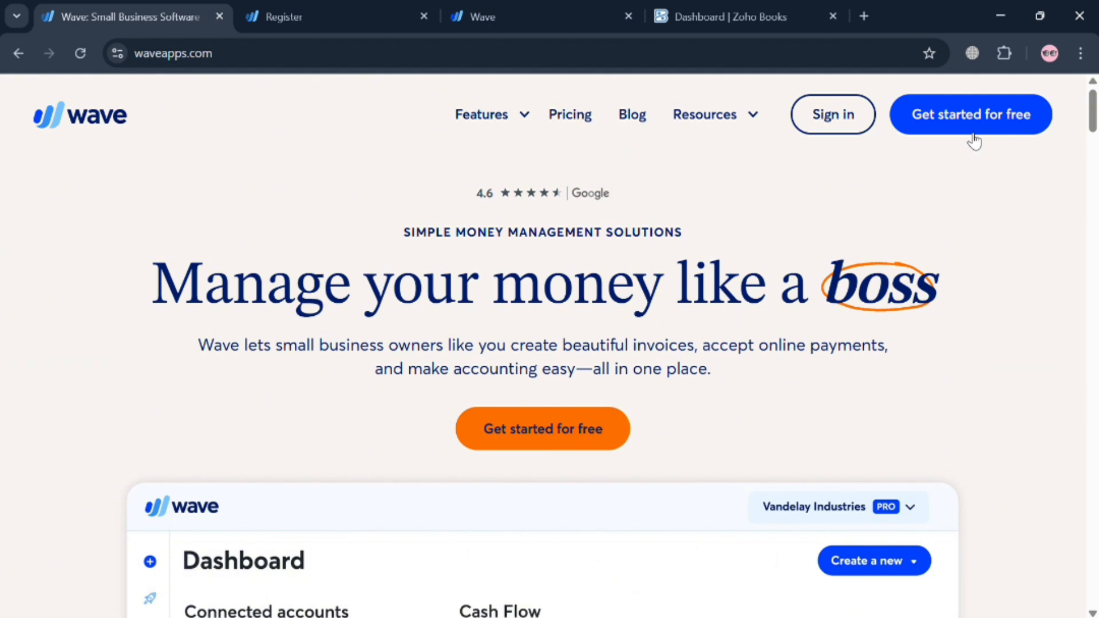
Examine Wave's registration page and the Zoho Books offer on its onboarding page
left_click(351, 9)
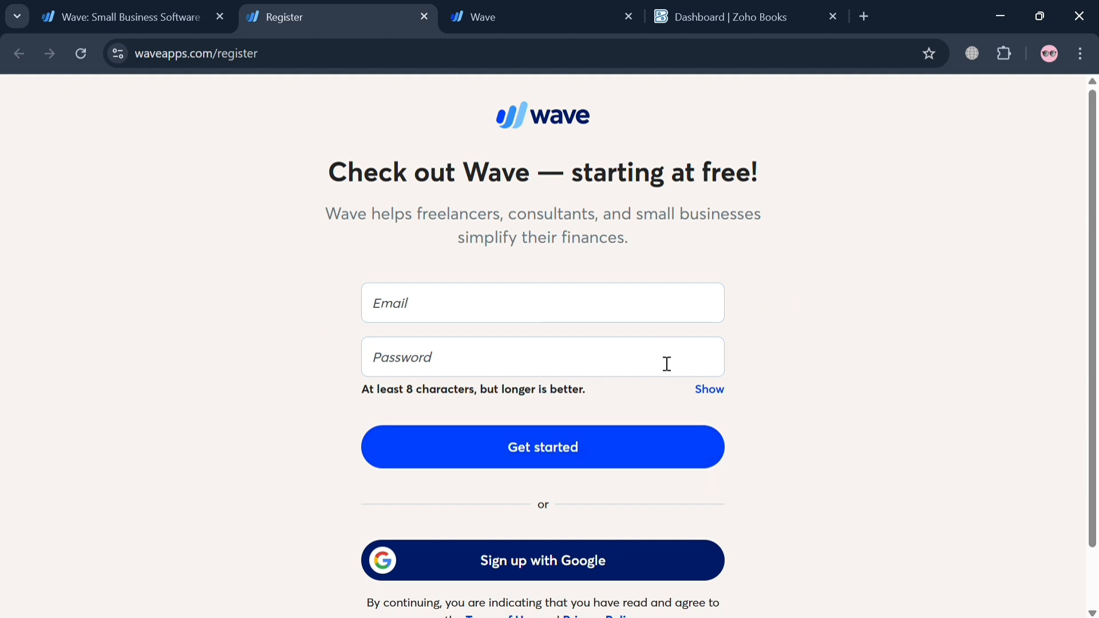
left_click(543, 8)
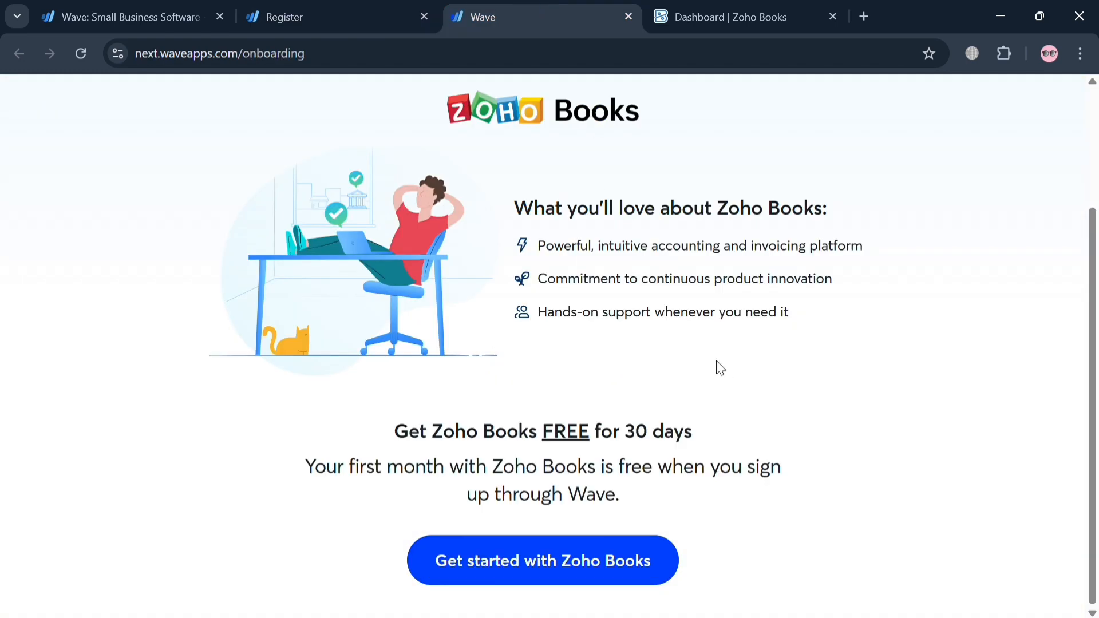
scroll(720, 368, "up", 3)
scroll(721, 366, "down", 3)
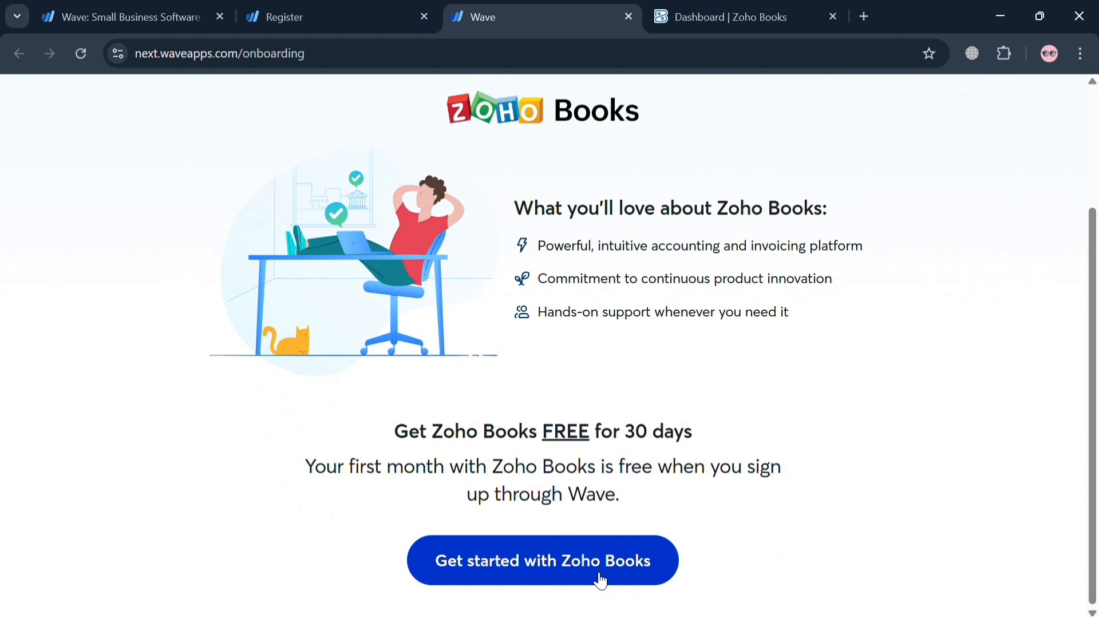
Switch to Zoho Books and look over its home dashboard
left_click(735, 8)
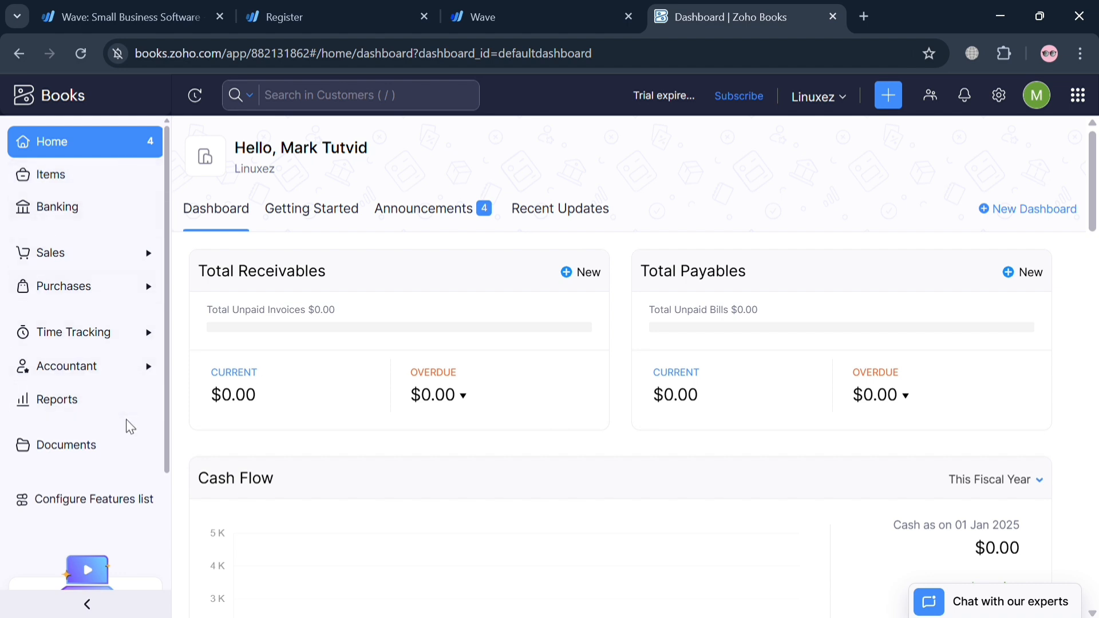
scroll(127, 423, "down", 3)
scroll(127, 421, "up", 3)
Open the sales invoices list and look over the invoice life cycle diagram
left_click(80, 255)
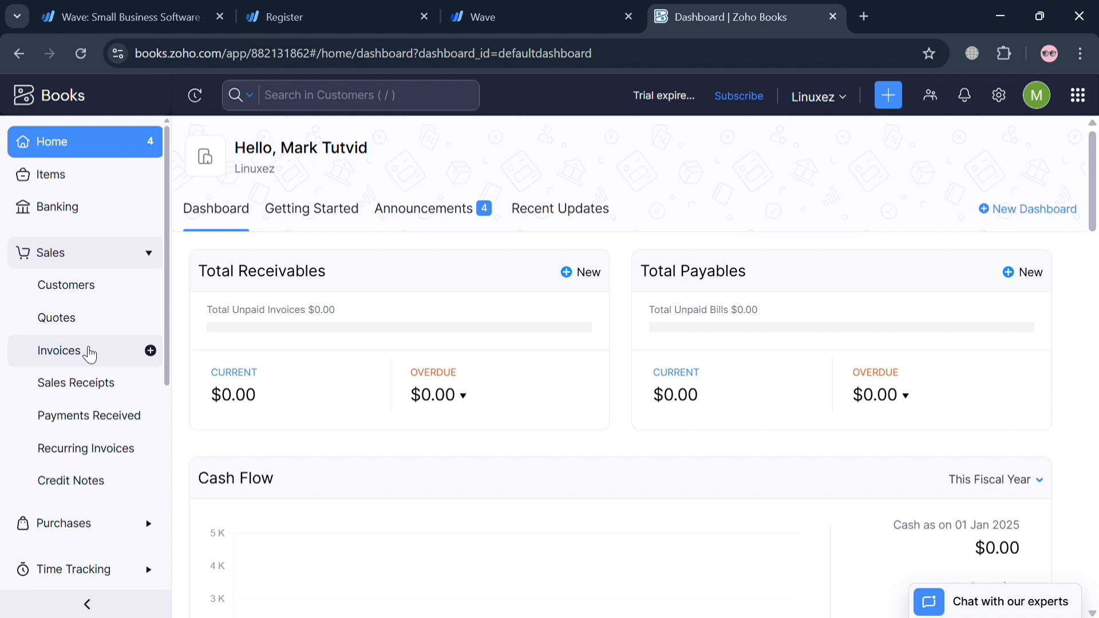
left_click(90, 355)
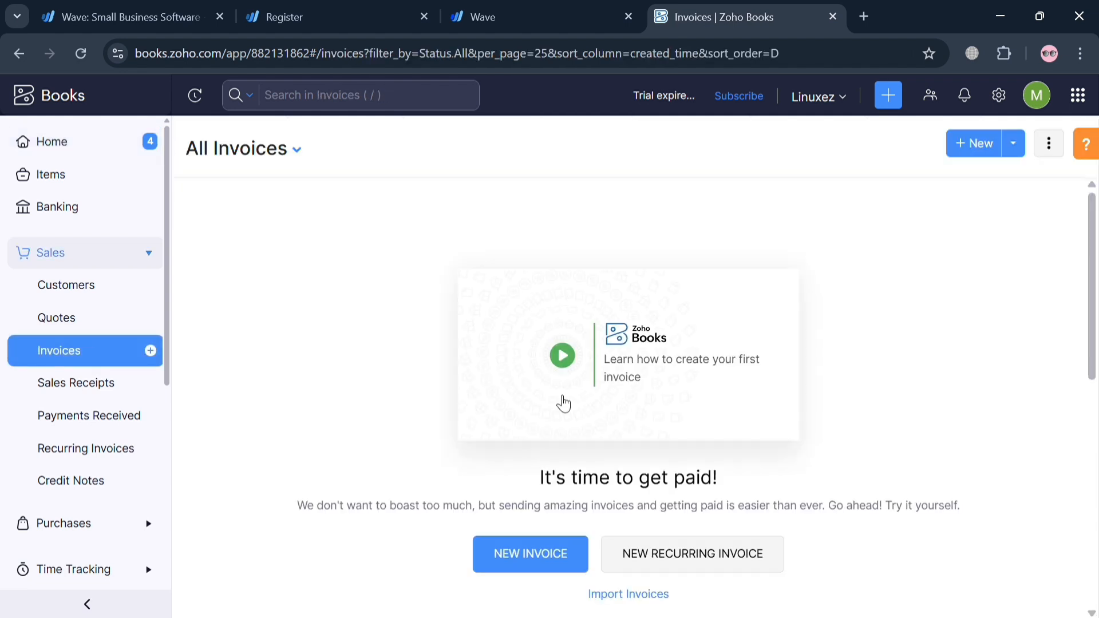
scroll(889, 508, "down", 5)
scroll(888, 508, "down", 2)
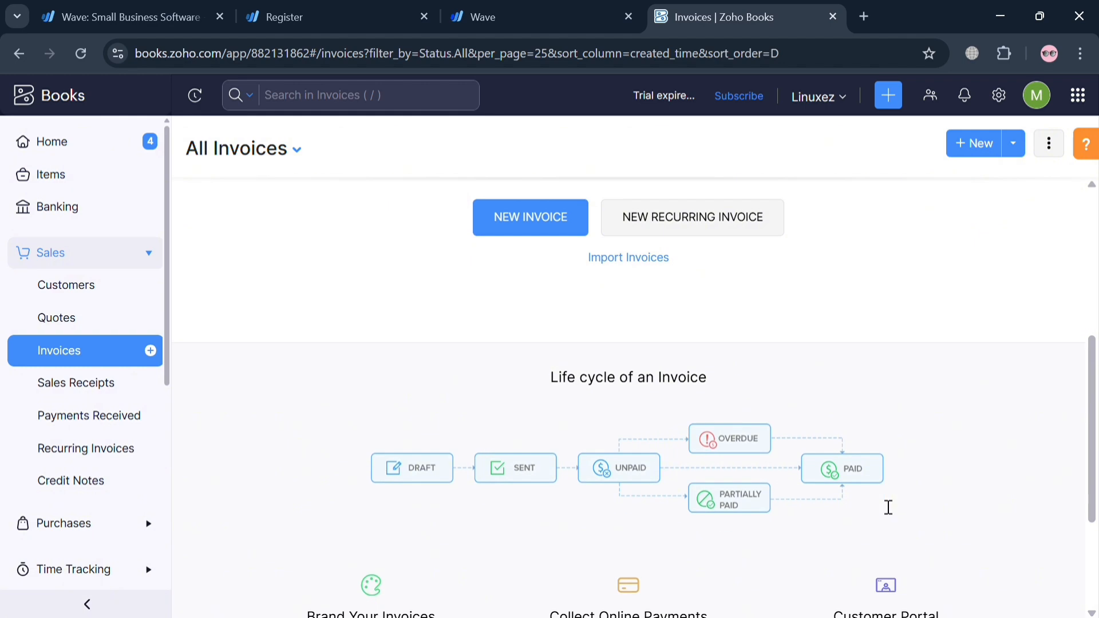
scroll(889, 507, "up", 6)
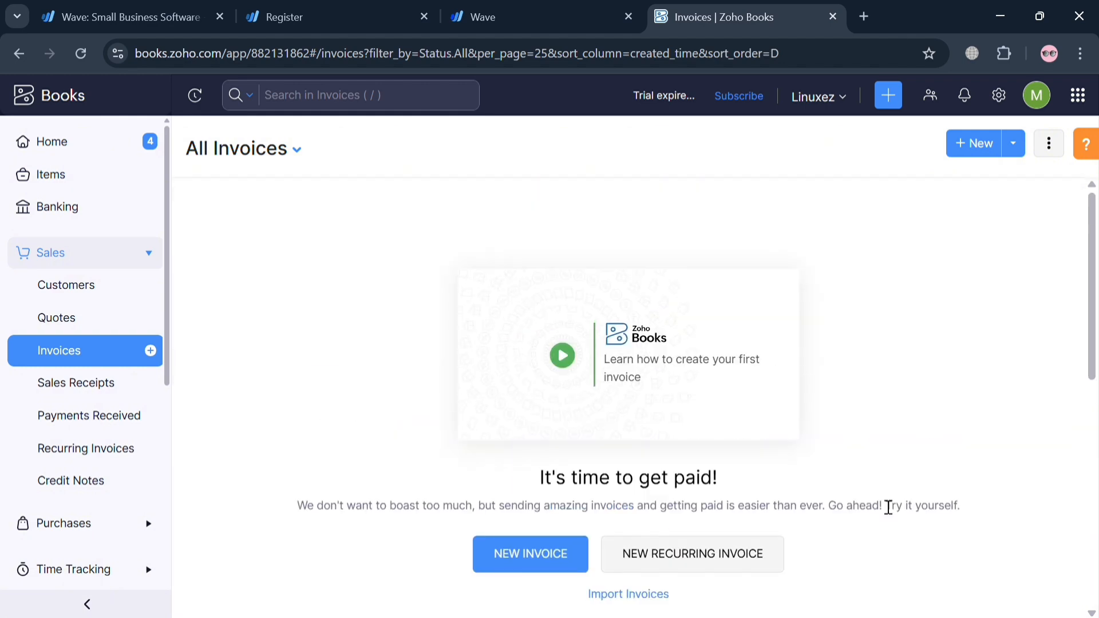
Start a new invoice and save the transaction preferences with their preset options
left_click(554, 554)
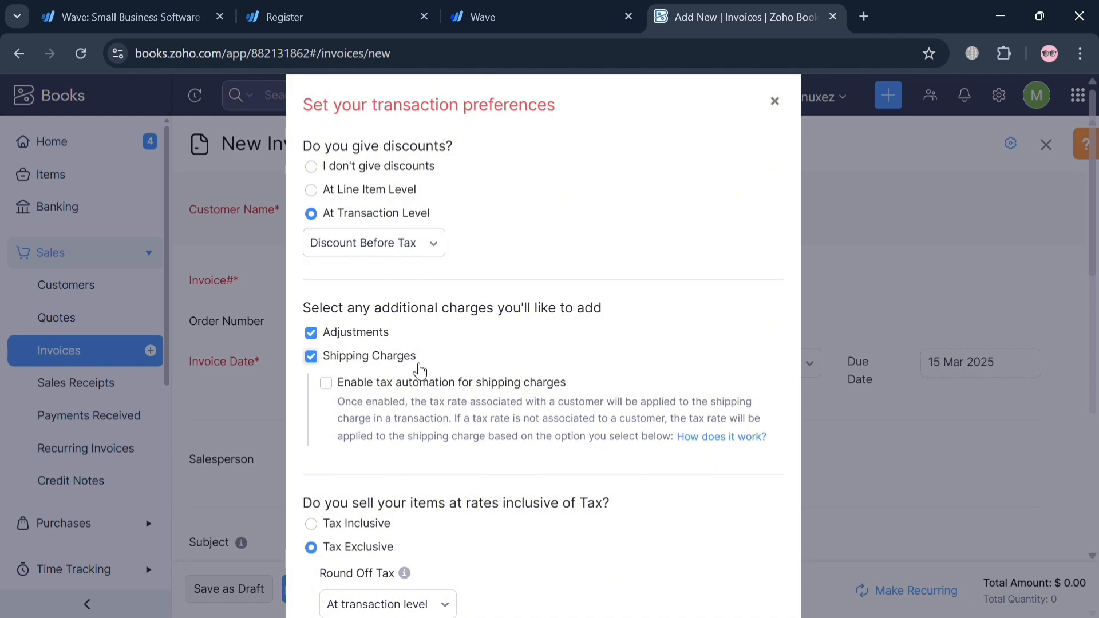
scroll(418, 366, "down", 5)
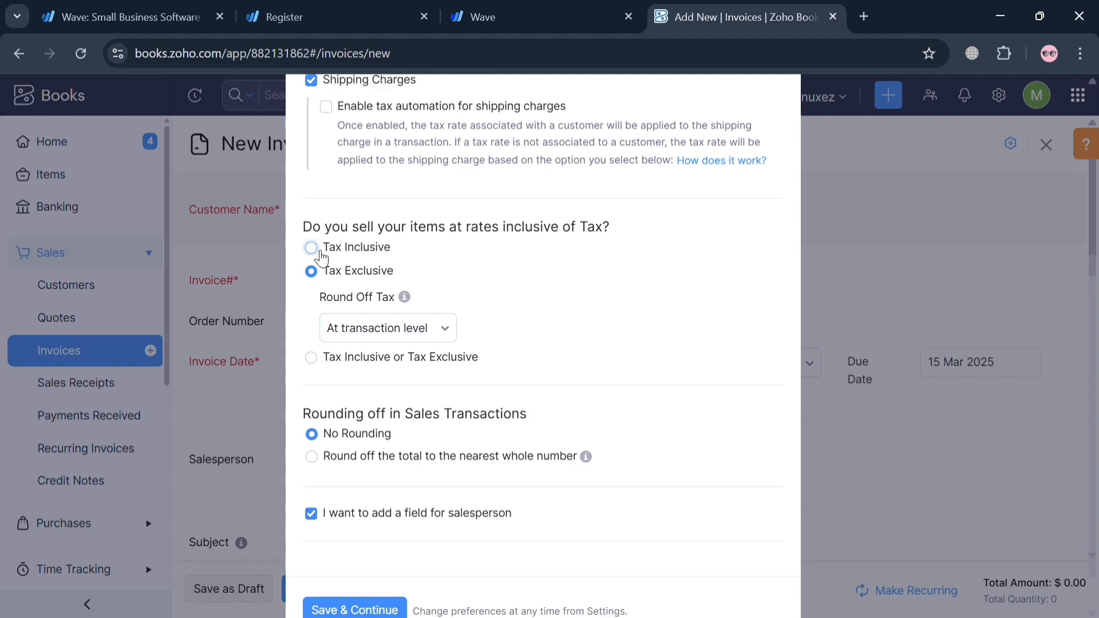
scroll(494, 342, "down", 1)
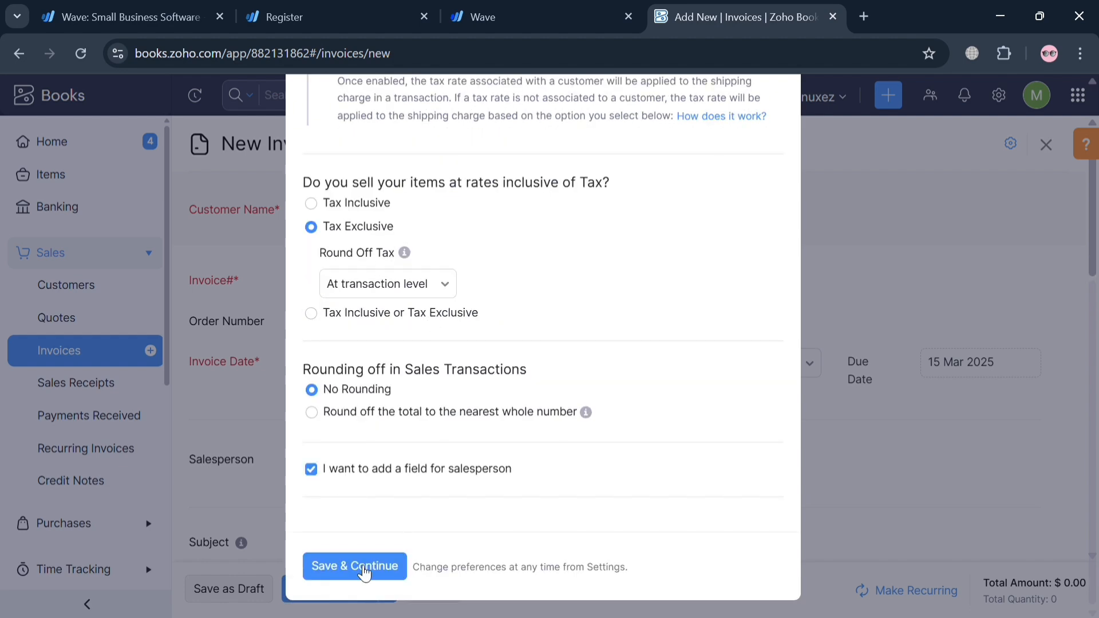
left_click(360, 567)
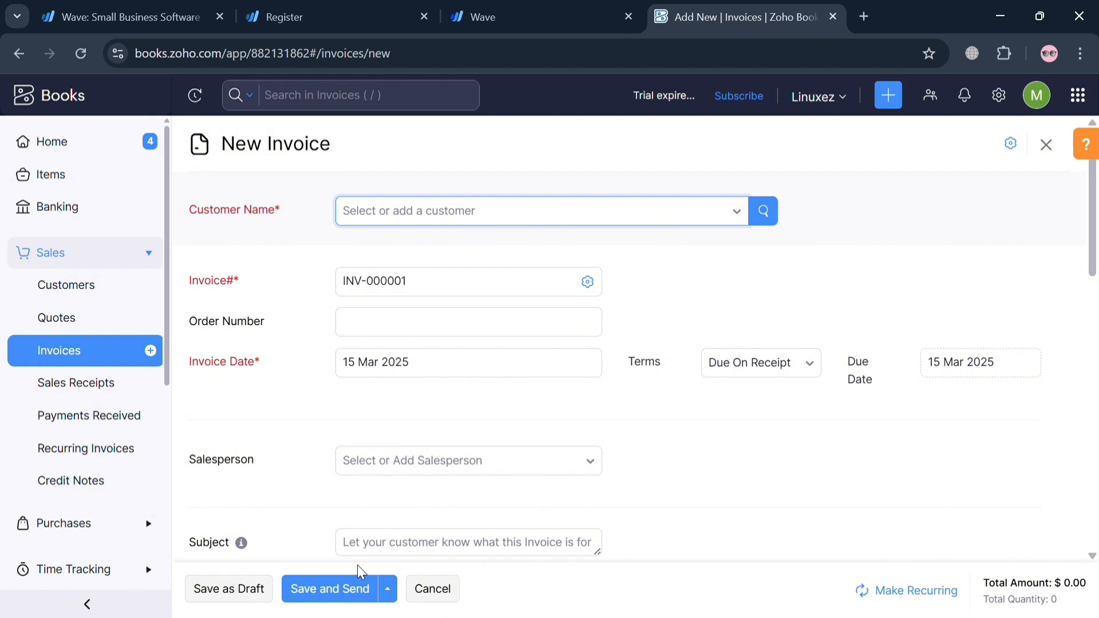
Start adding a new customer from the invoice's customer name selection
scroll(681, 355, "down", 3)
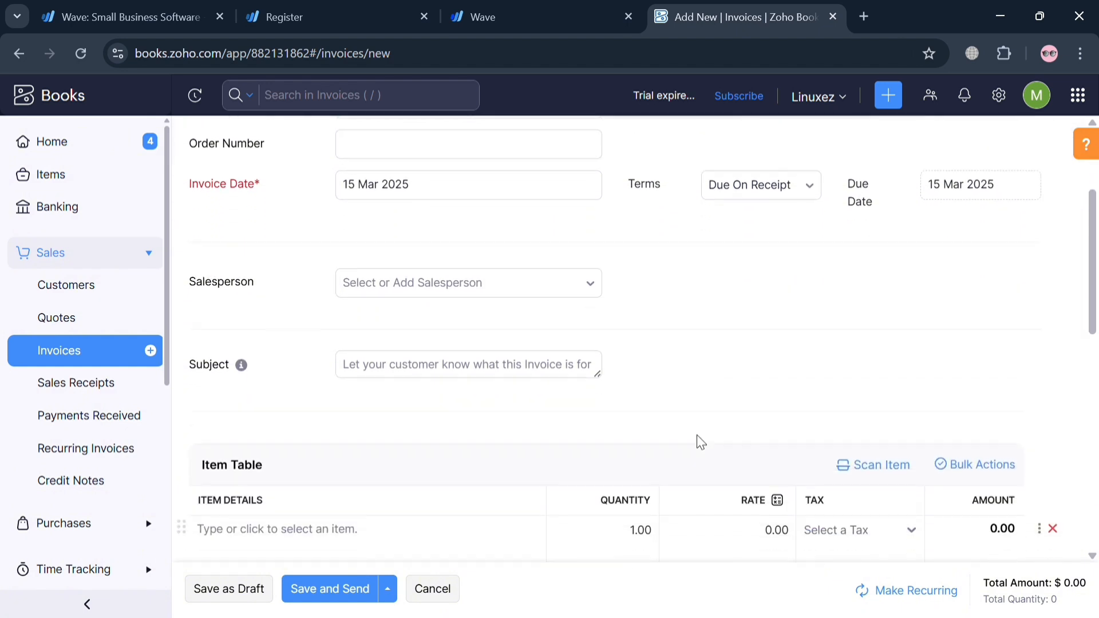
scroll(697, 441, "up", 3)
left_click(521, 224)
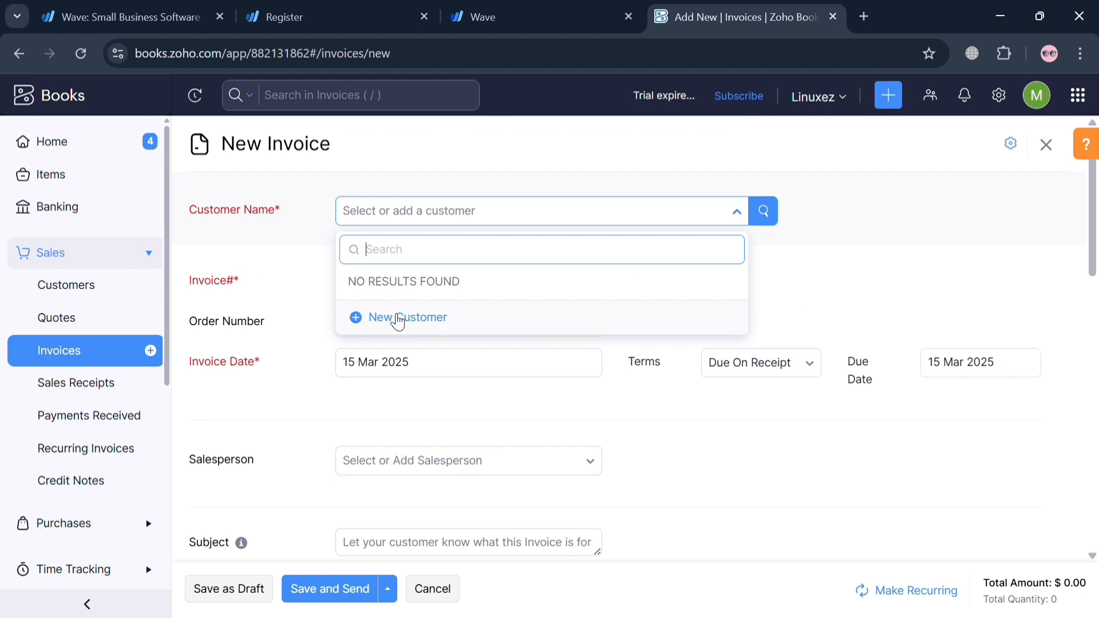
left_click(395, 318)
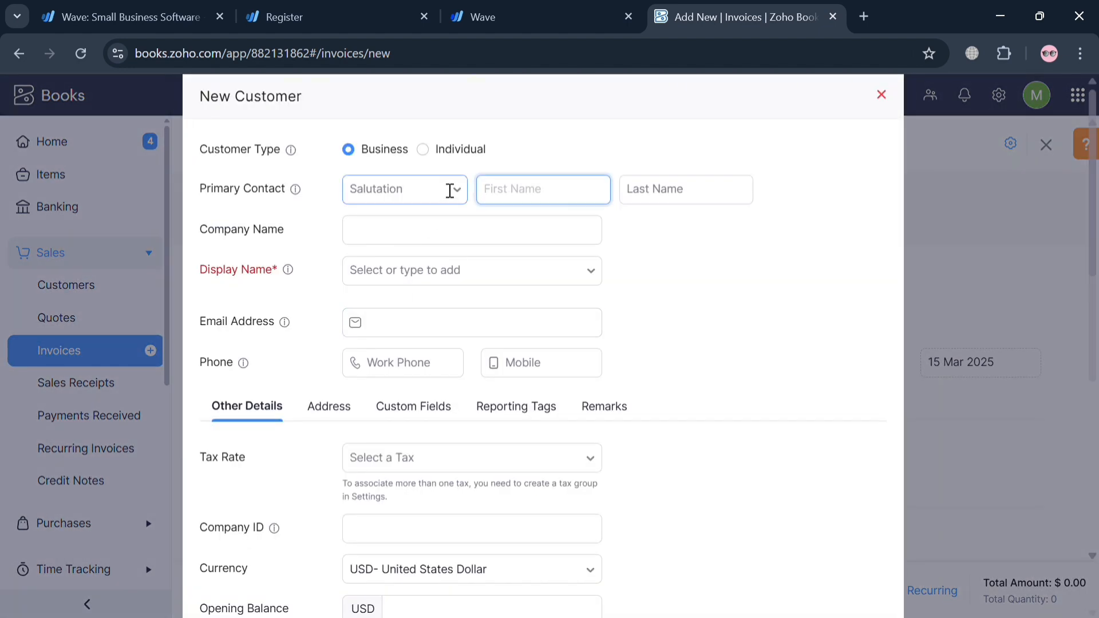
Enter the customer's primary contact with the salutation Mr., a first name and a last name
left_click(445, 203)
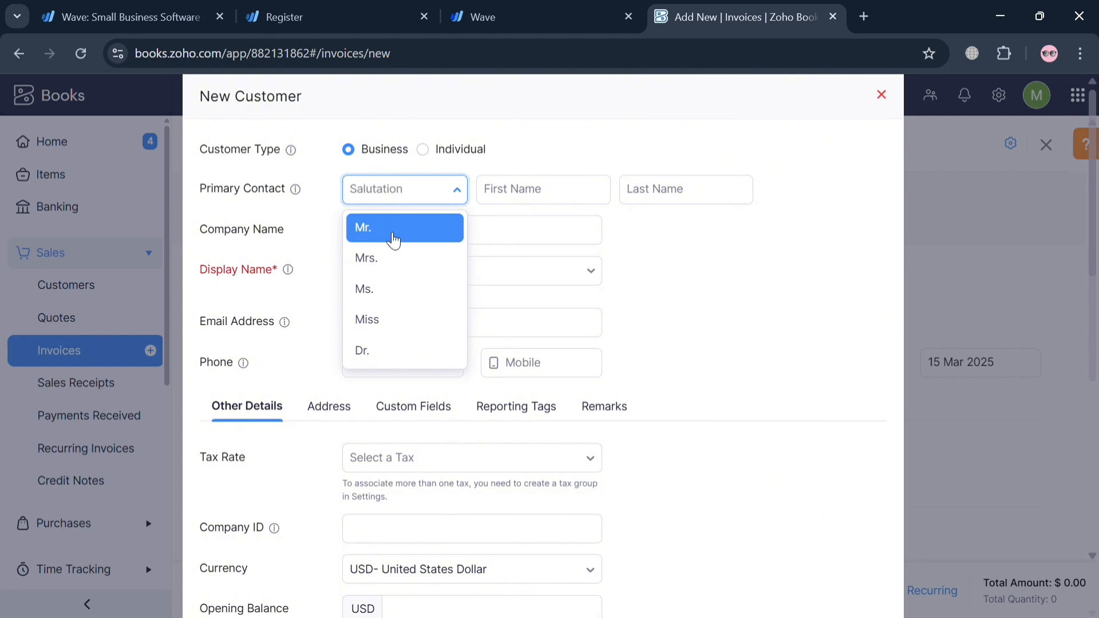
left_click(381, 229)
left_click(528, 185)
type("John")
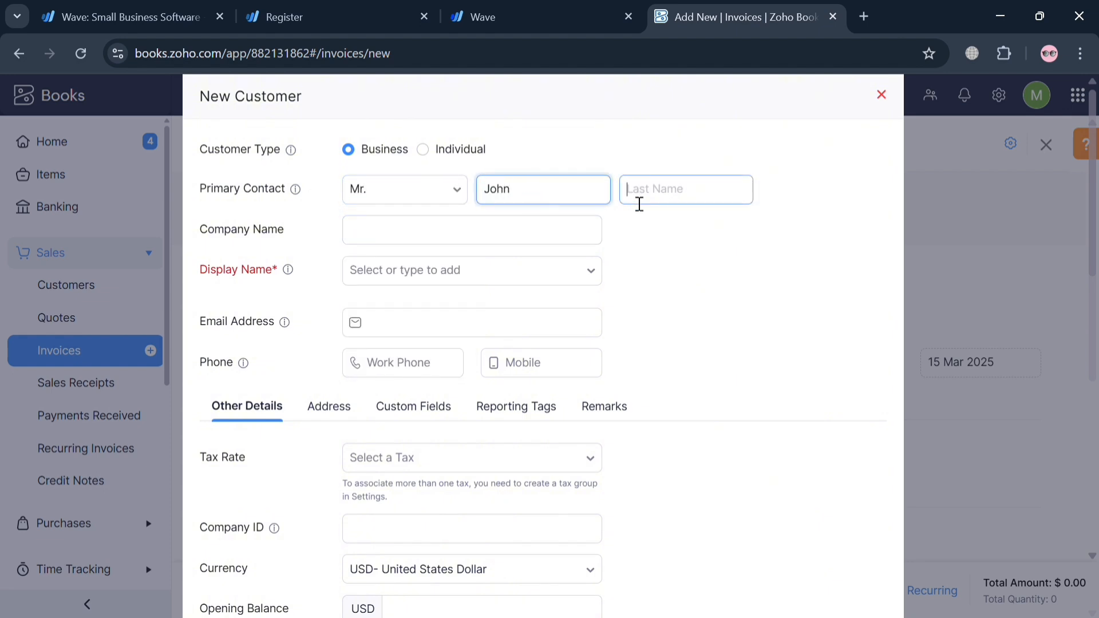
left_click(638, 204)
type("K")
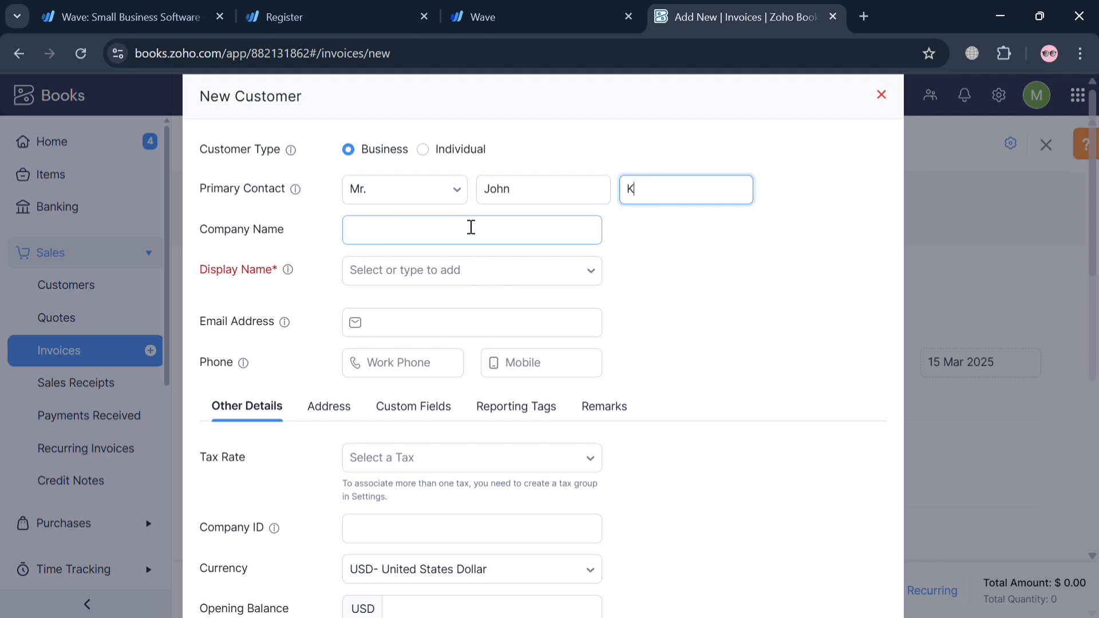
Enter Googles as the customer's company name and keep Googles as the display name
left_click(432, 245)
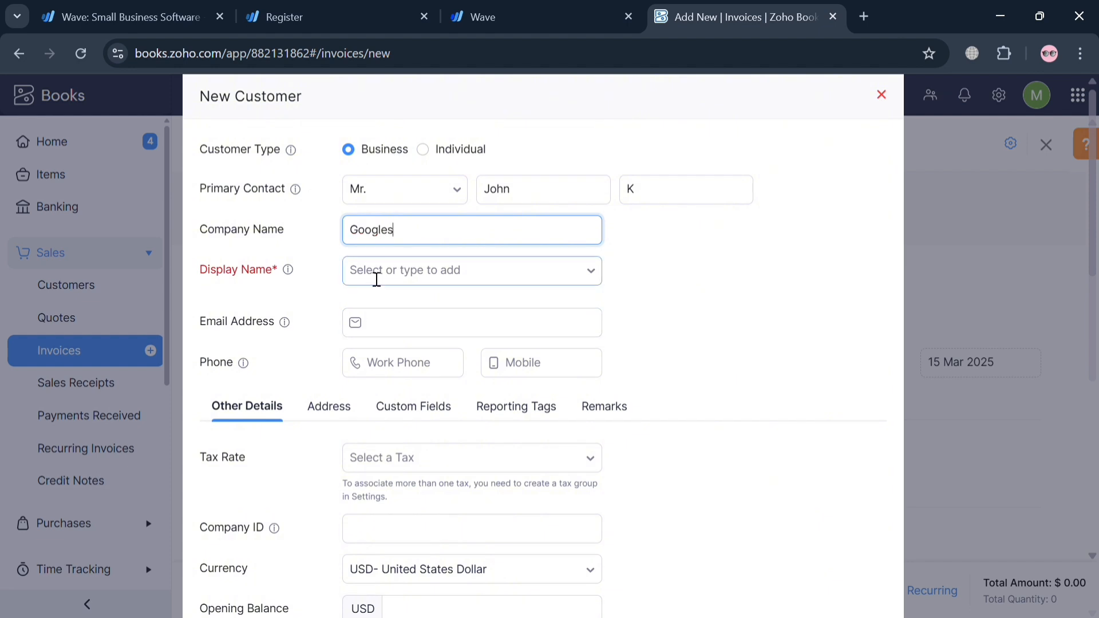
left_click(373, 270)
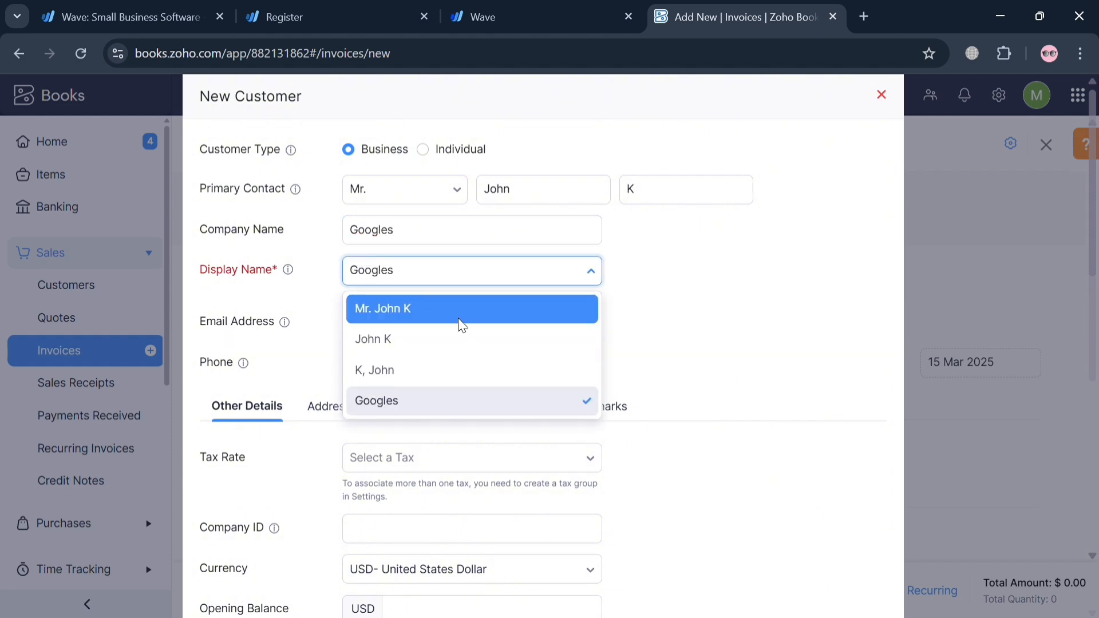
left_click(466, 326)
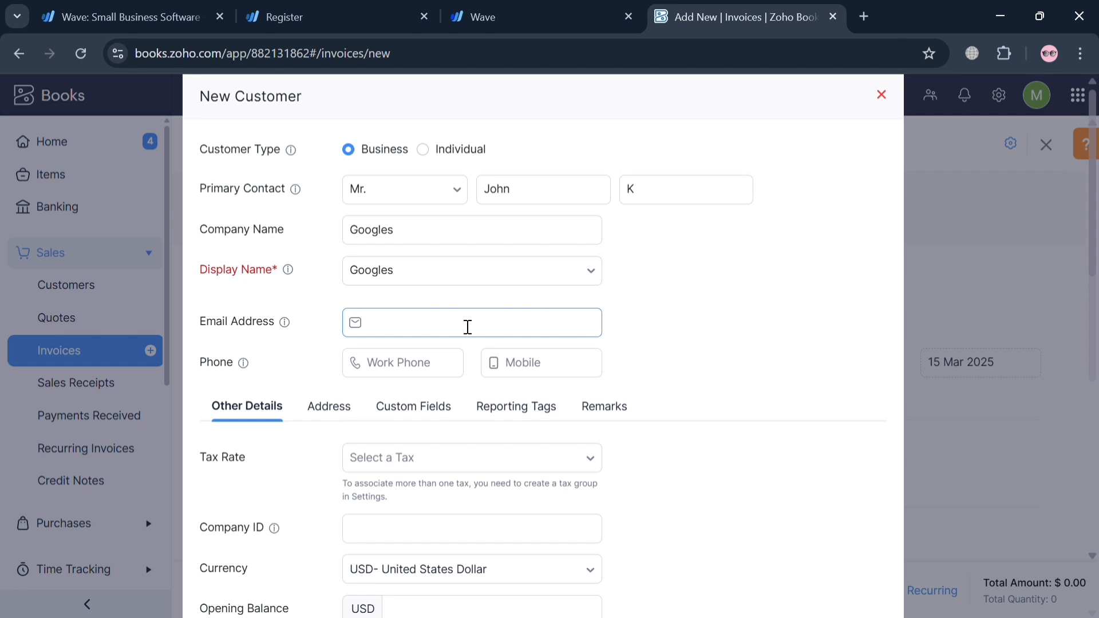
scroll(514, 411, "down", 2)
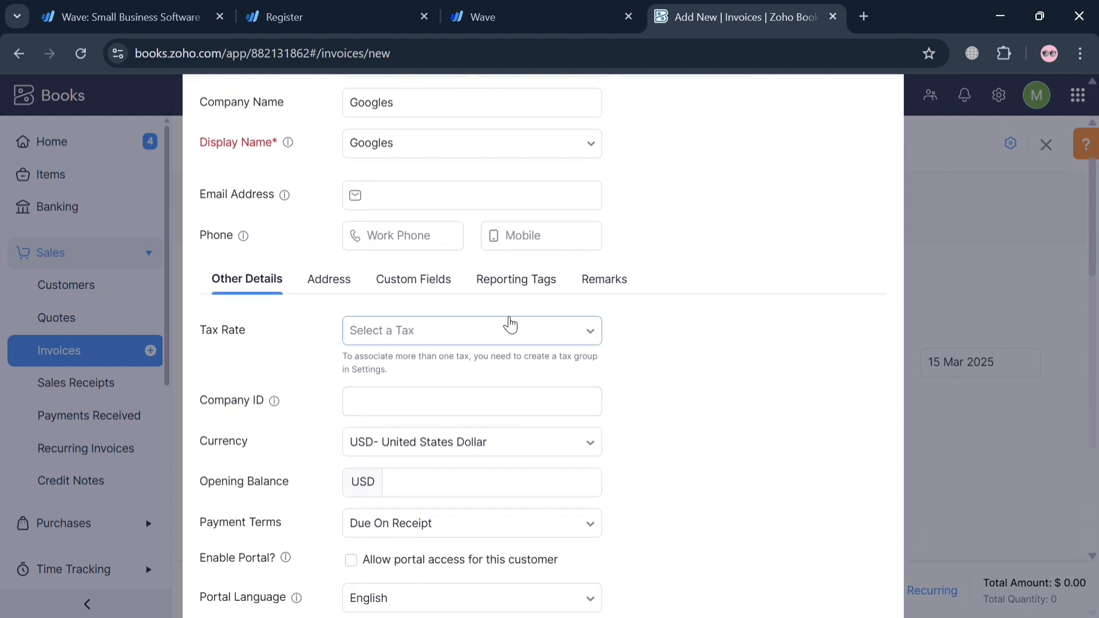
scroll(510, 325, "down", 5)
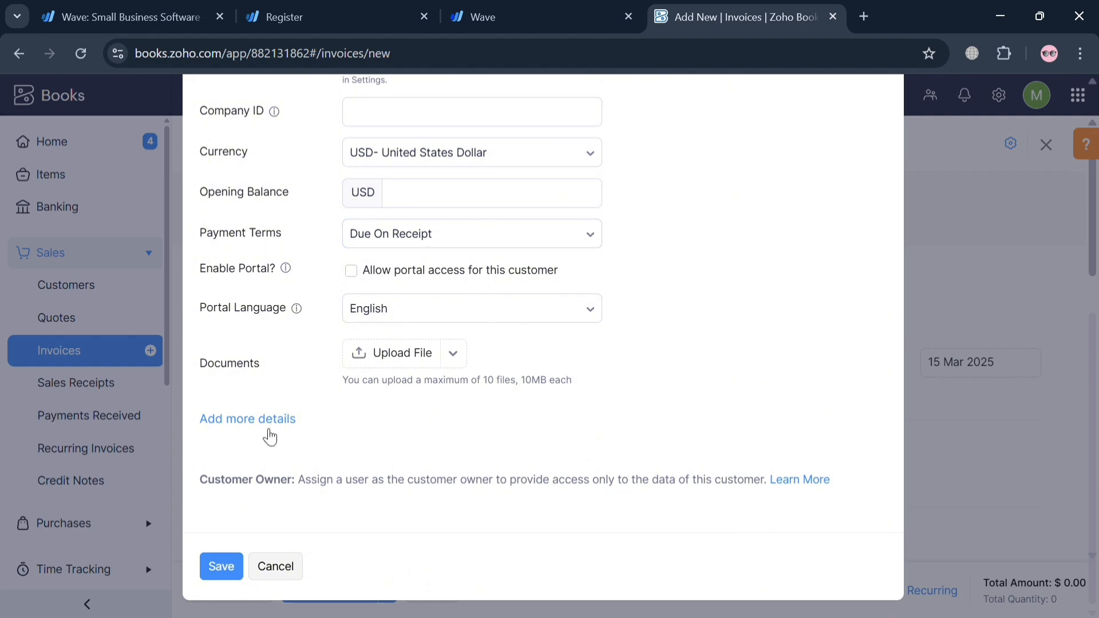
Save the new customer and select Googles as the invoice's customer
left_click(216, 565)
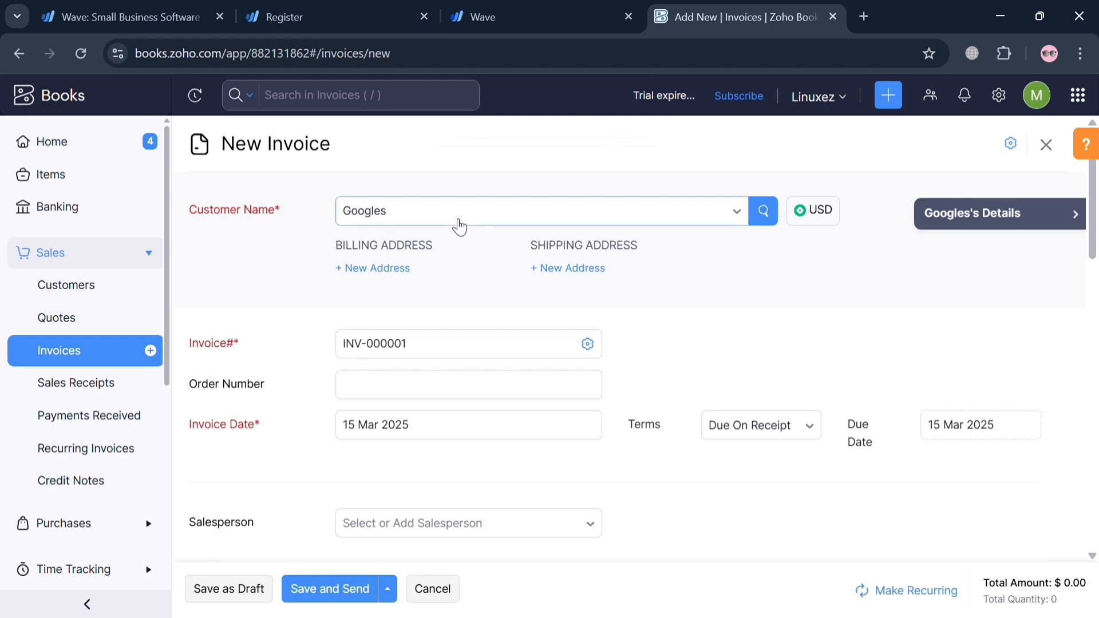
left_click(460, 225)
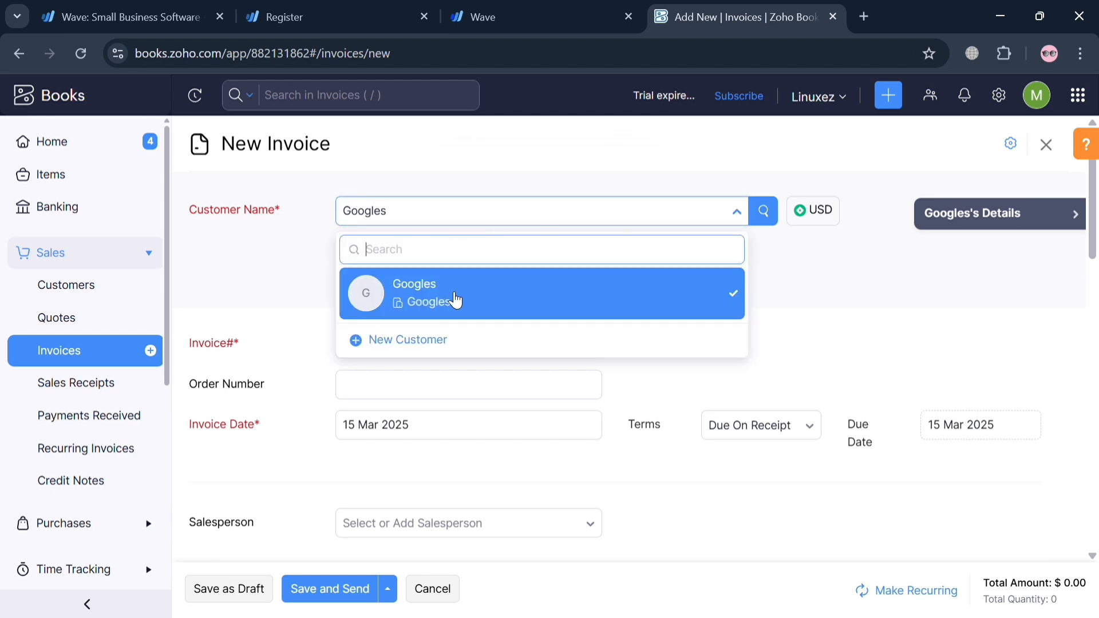
left_click(454, 302)
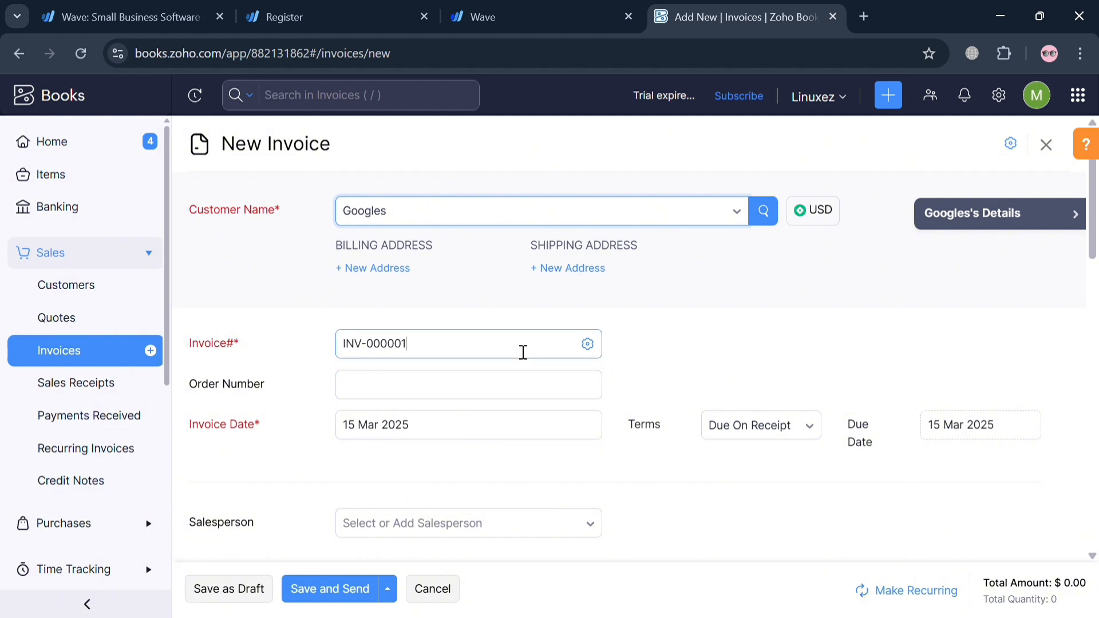
Set the invoice number to INV-000020 for this invoice only, keeping auto-generation for the next ones, and fill in the order number
left_click(523, 352)
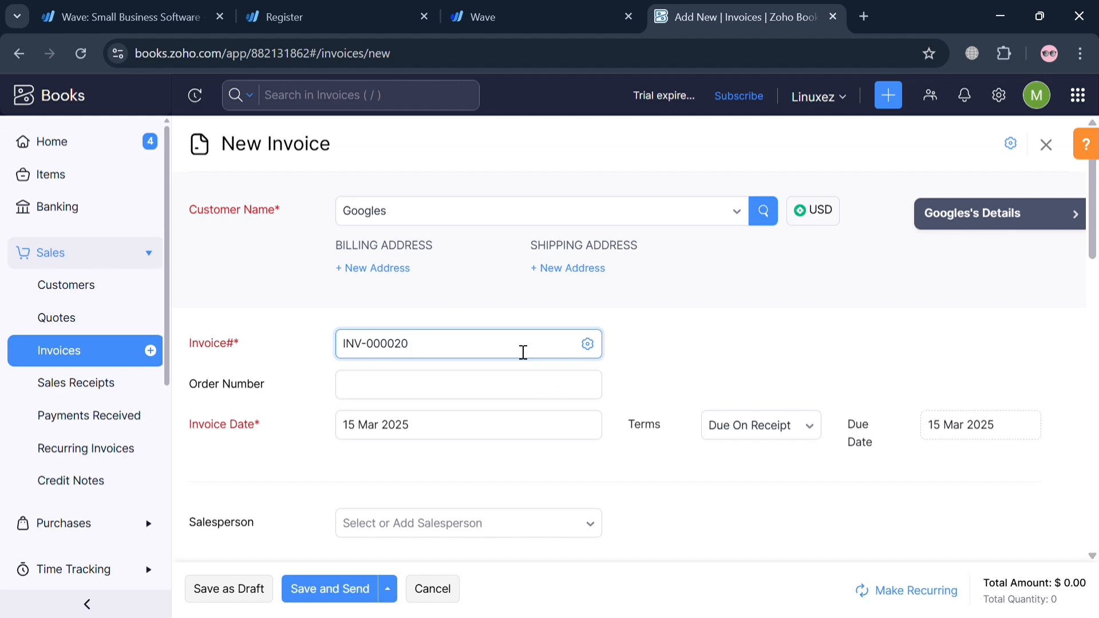
left_click(503, 395)
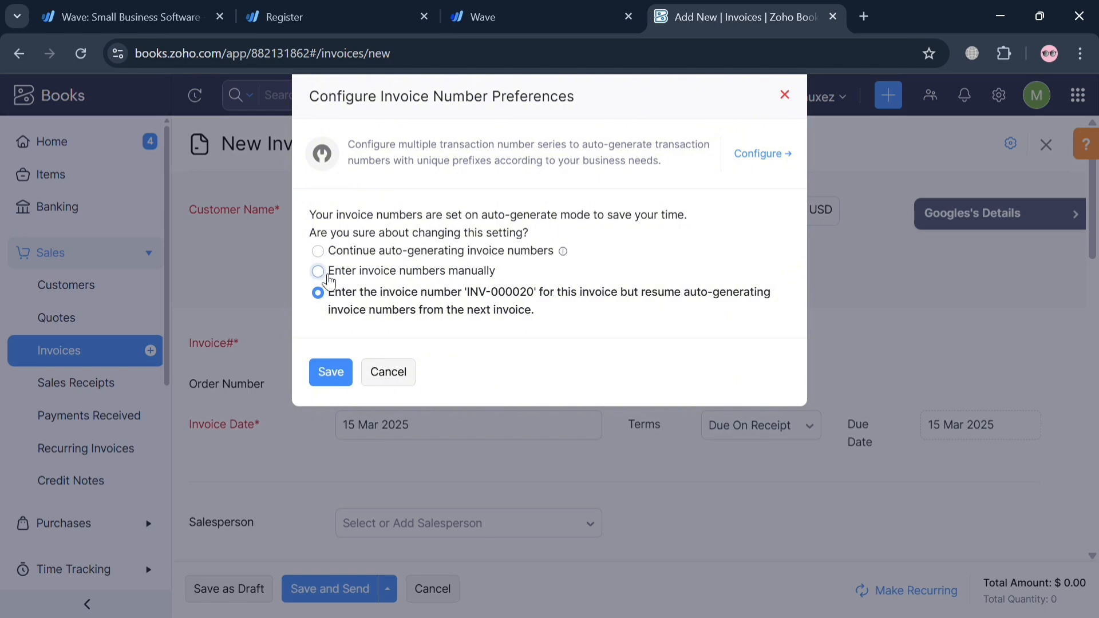
left_click(341, 370)
left_click(341, 373)
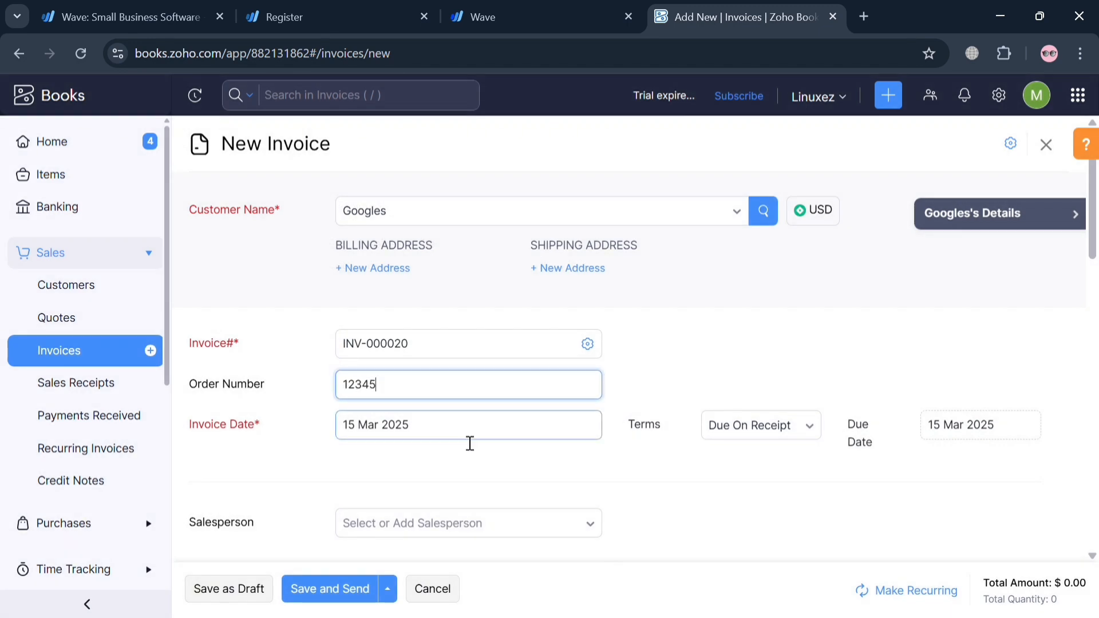
Try 16 Mar 2025 as the invoice date, and set it back to 15 Mar 2025
left_click(469, 438)
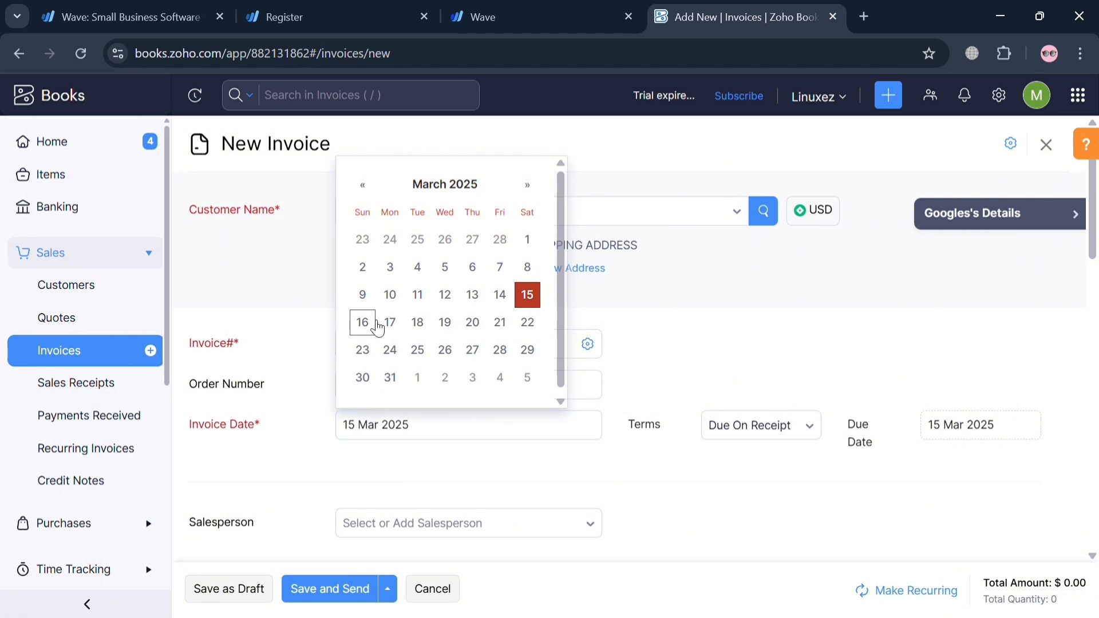
left_click(377, 327)
left_click(560, 433)
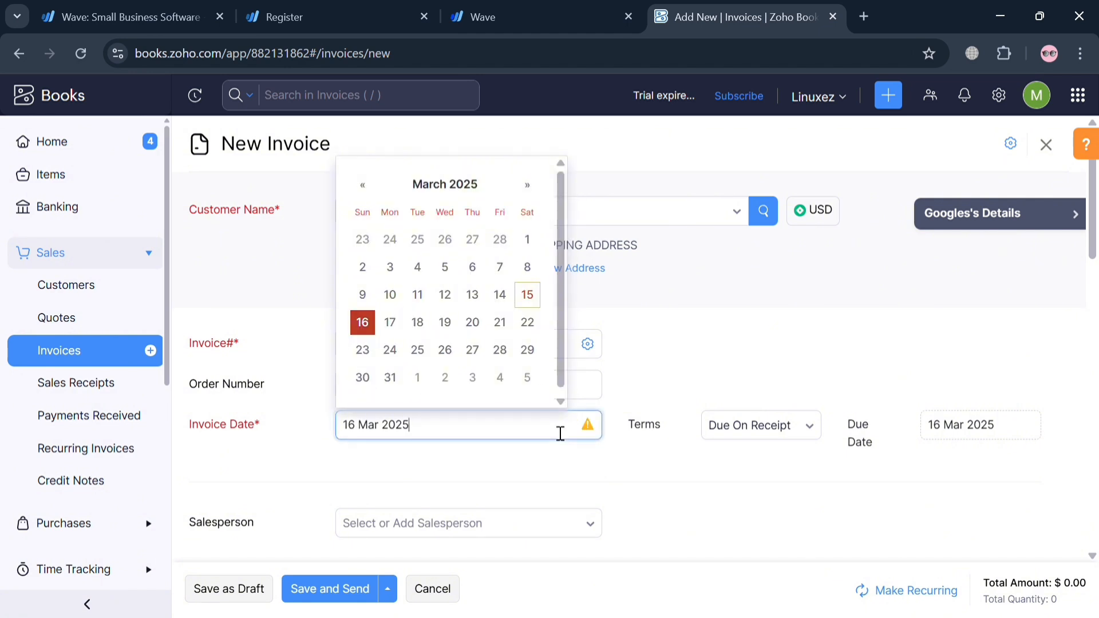
left_click(535, 298)
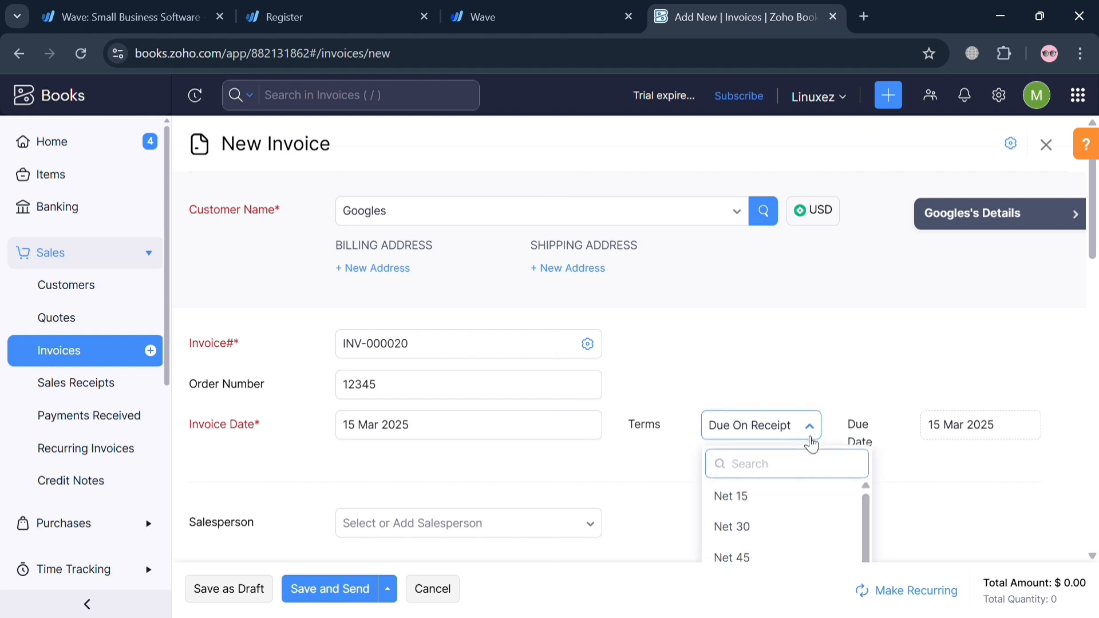
Set the invoice's due date to 22 Mar 2025 and review the available payment terms, keeping Custom
left_click(670, 497)
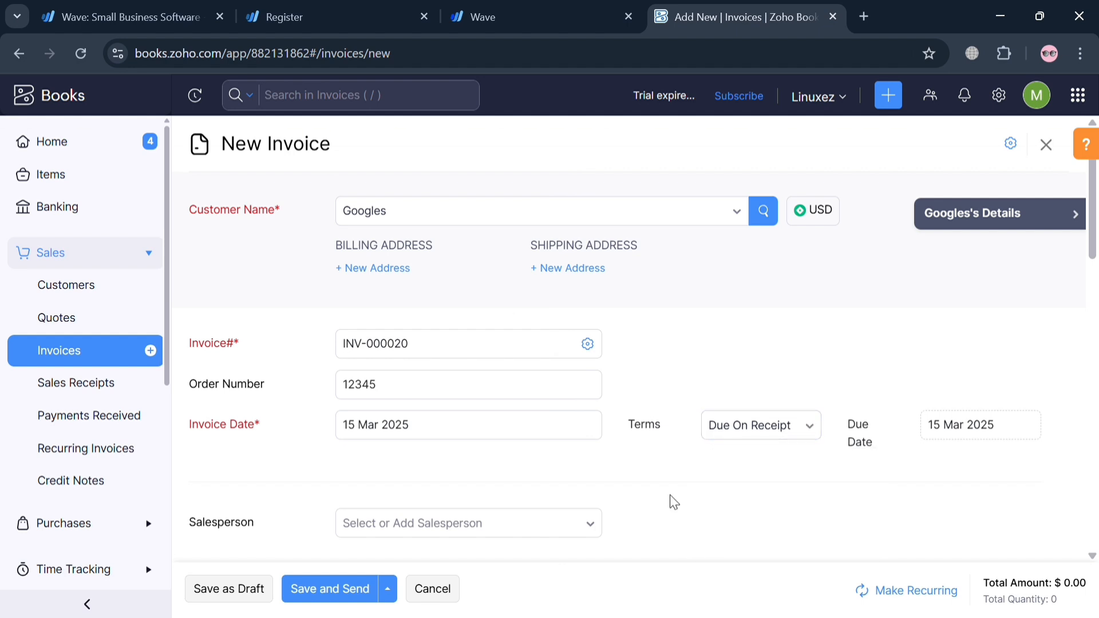
left_click(1015, 424)
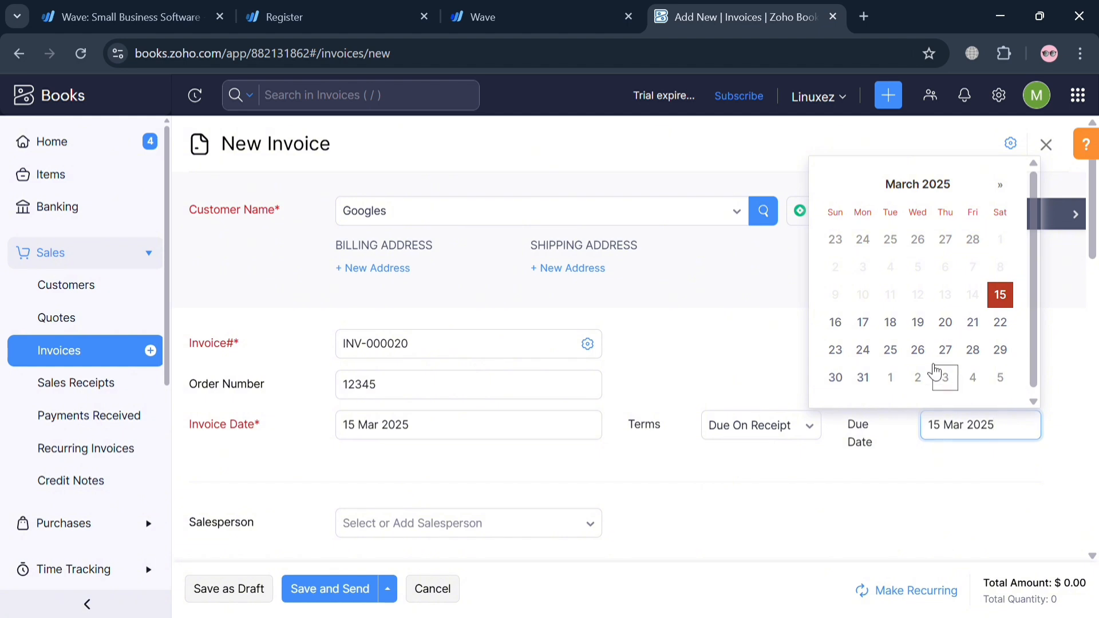
left_click(999, 322)
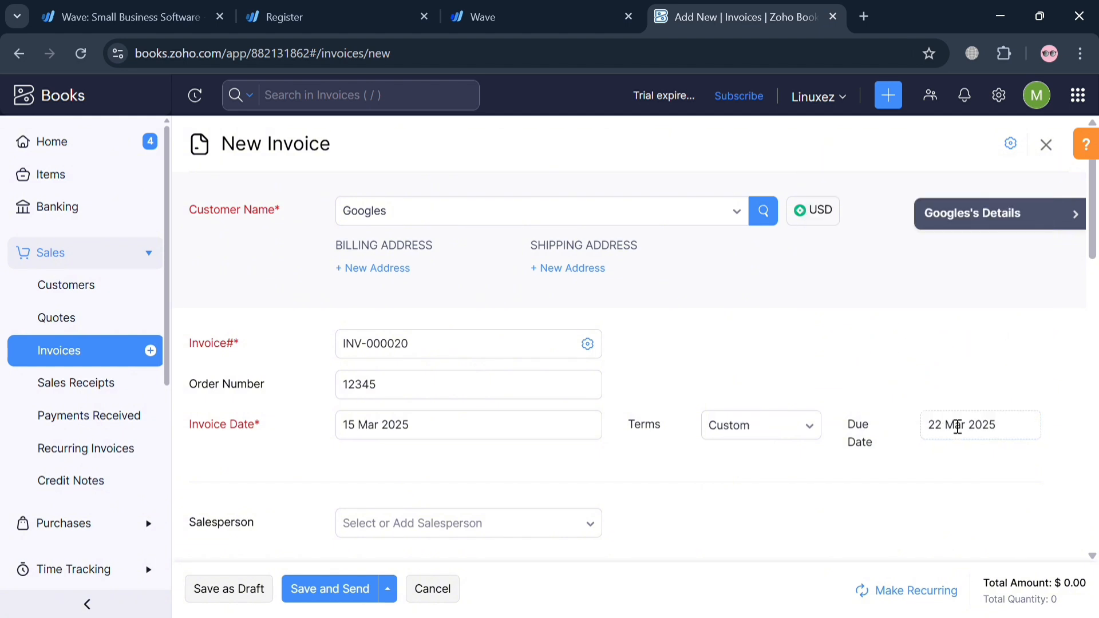
left_click(770, 428)
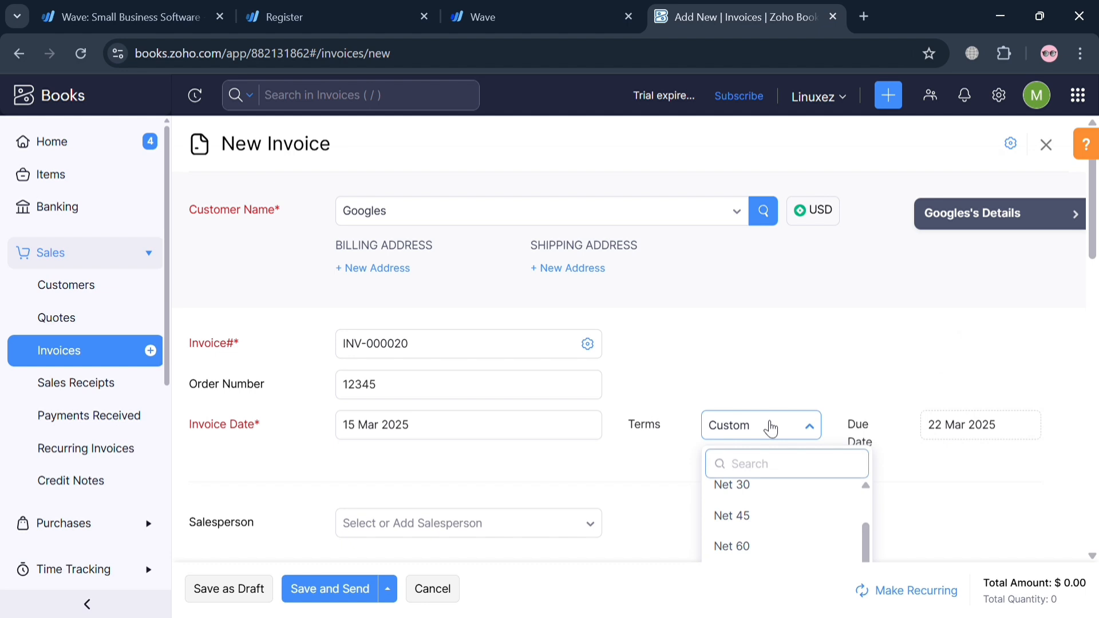
scroll(775, 491, "up", 2)
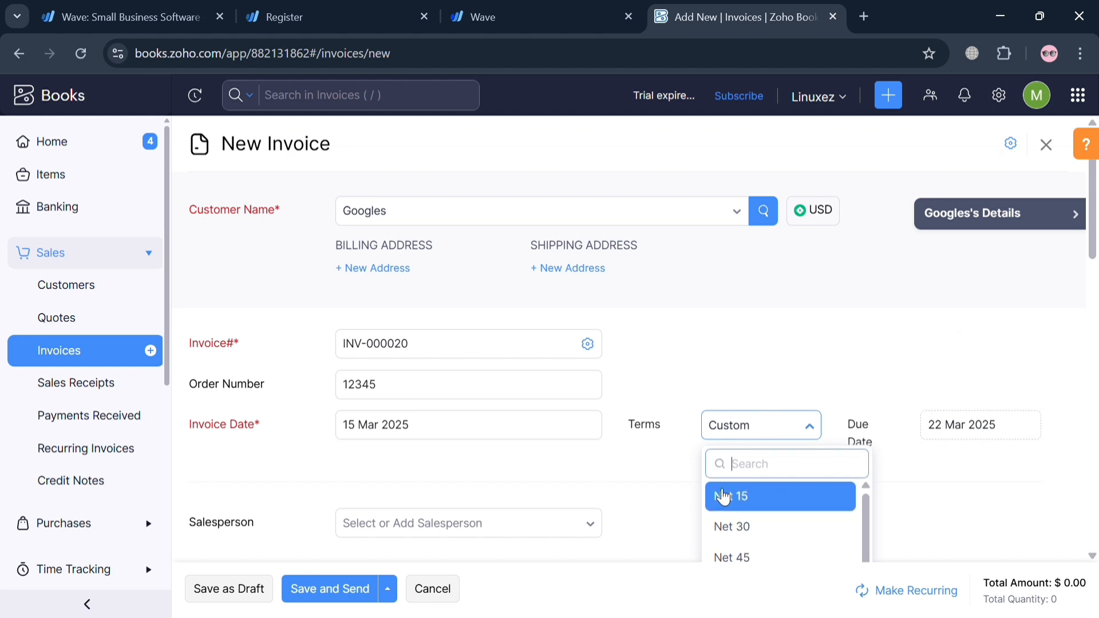
left_click(639, 490)
Look at the invoice's salesperson choices and its subject field without filling them in
scroll(640, 490, "down", 3)
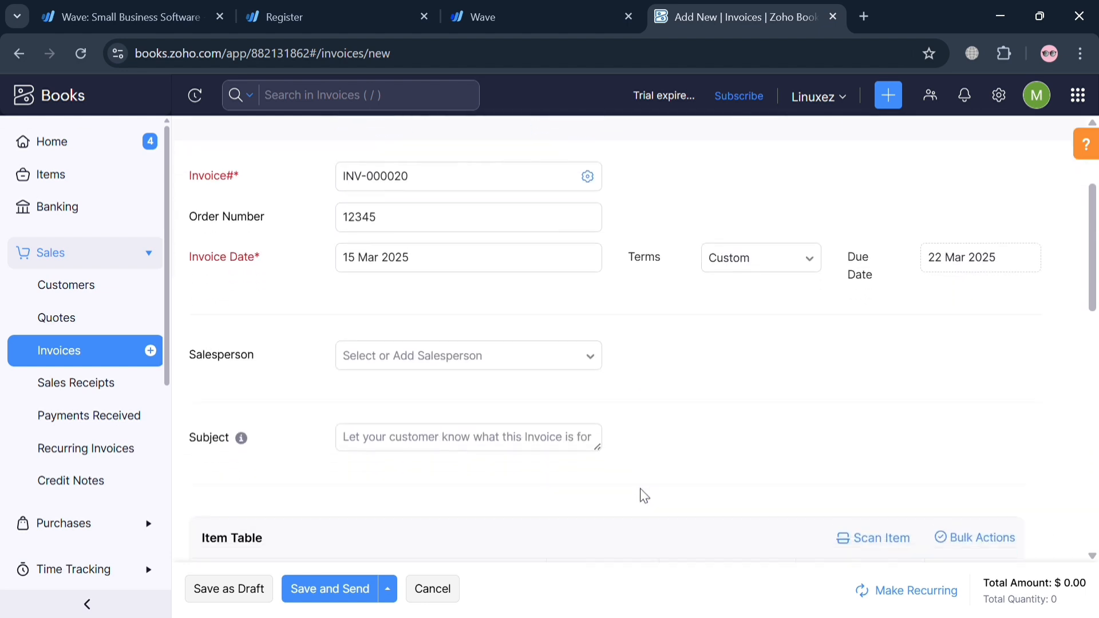
scroll(640, 488, "down", 2)
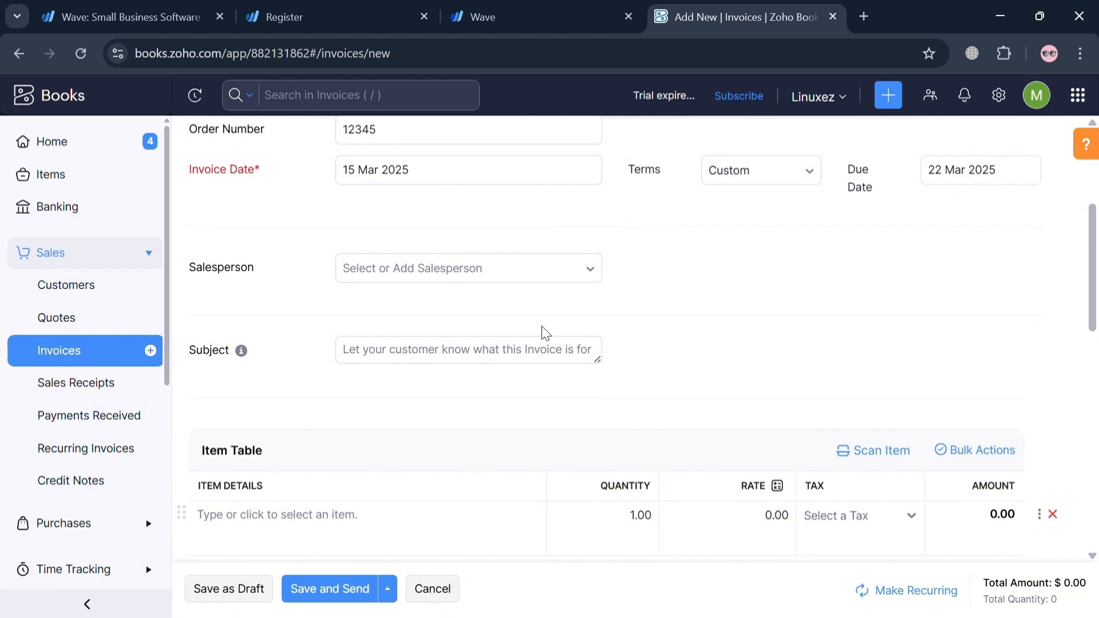
left_click(554, 269)
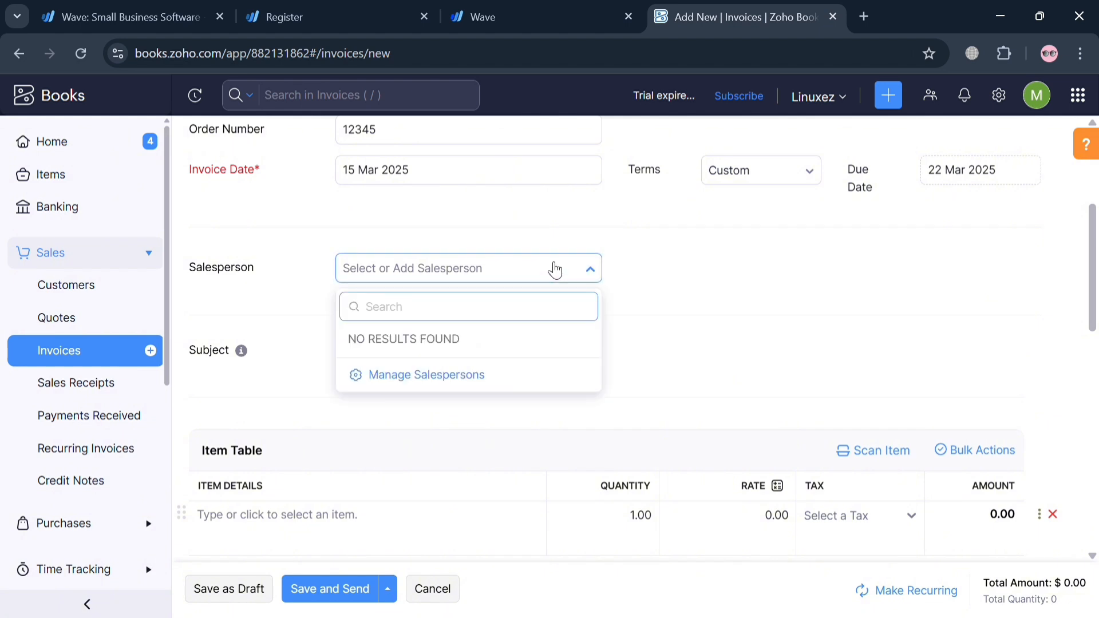
left_click(705, 350)
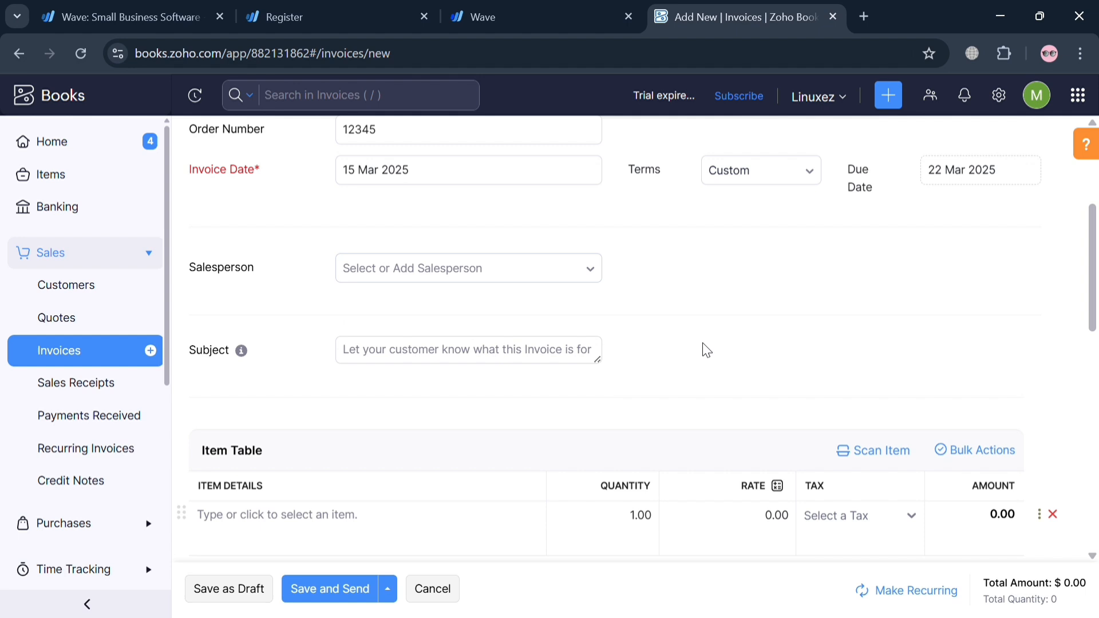
left_click(543, 360)
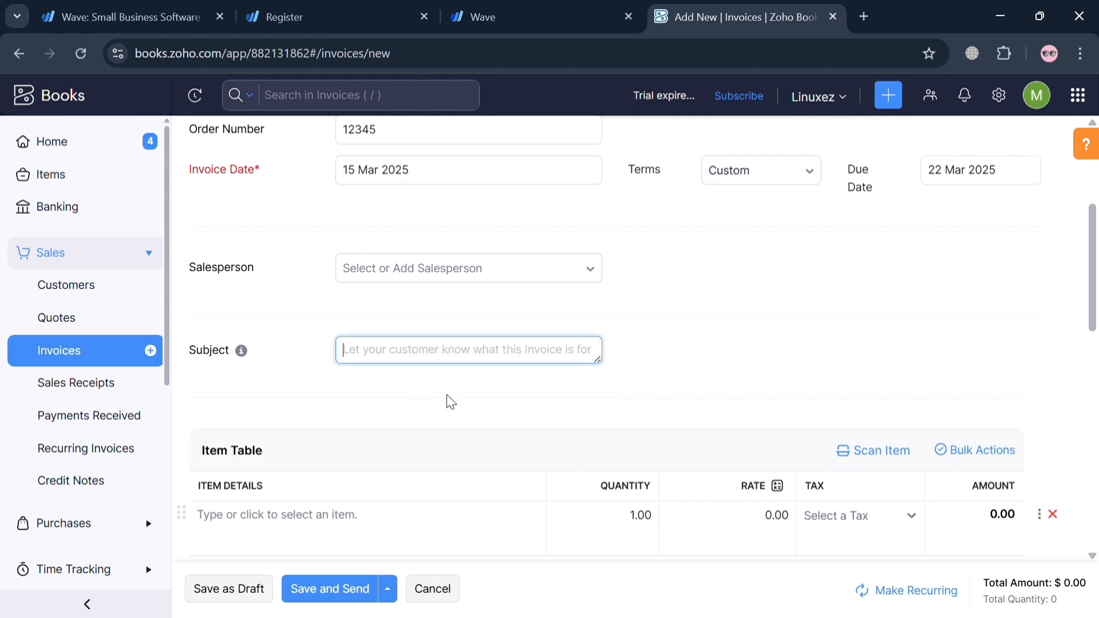
Enter Advertising Logo as the first item in the invoice's item table
scroll(446, 394, "down", 3)
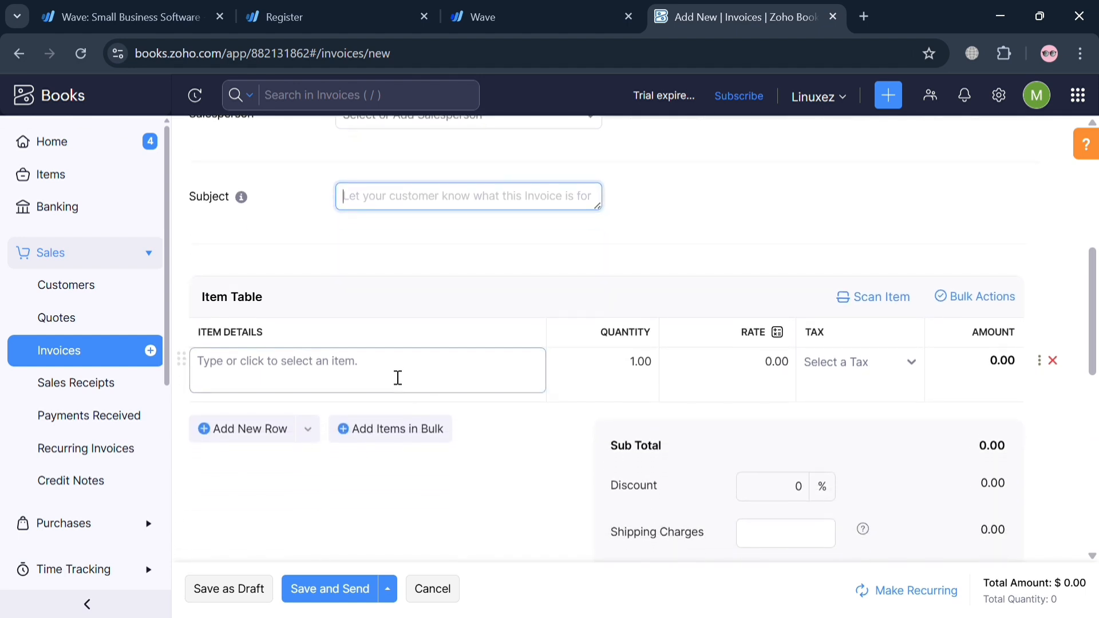
left_click(398, 378)
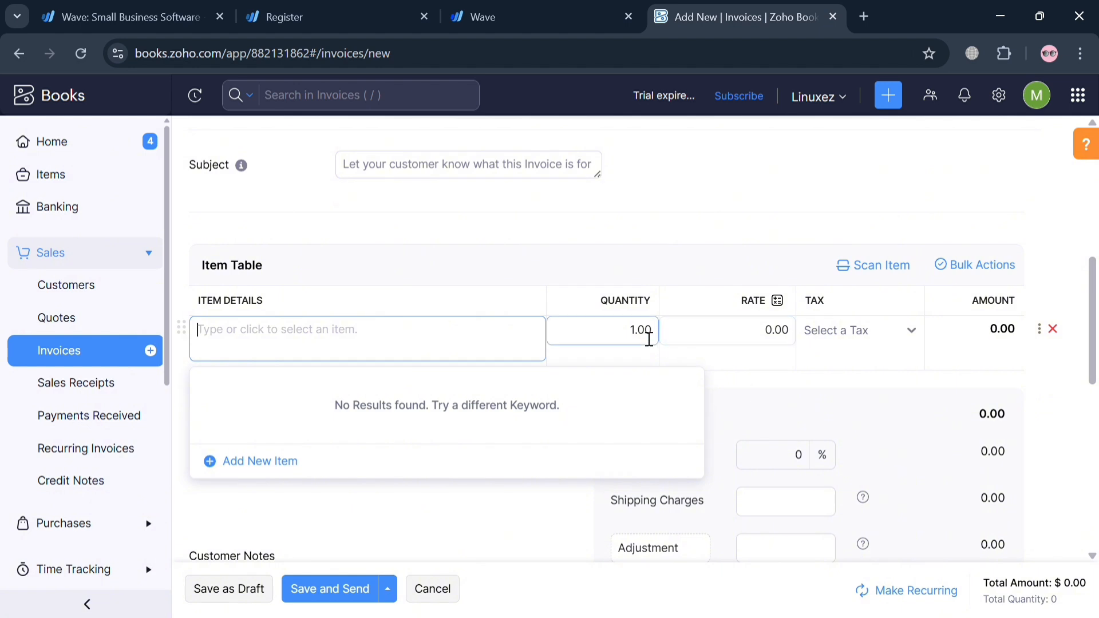
left_click(649, 337)
left_click(435, 346)
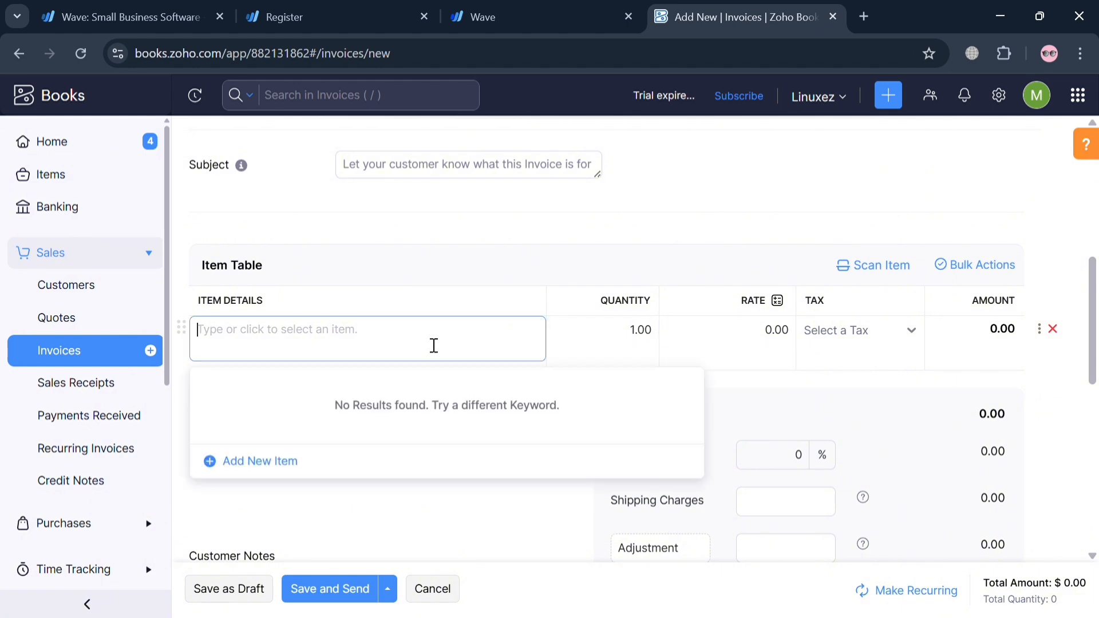
type("Advert")
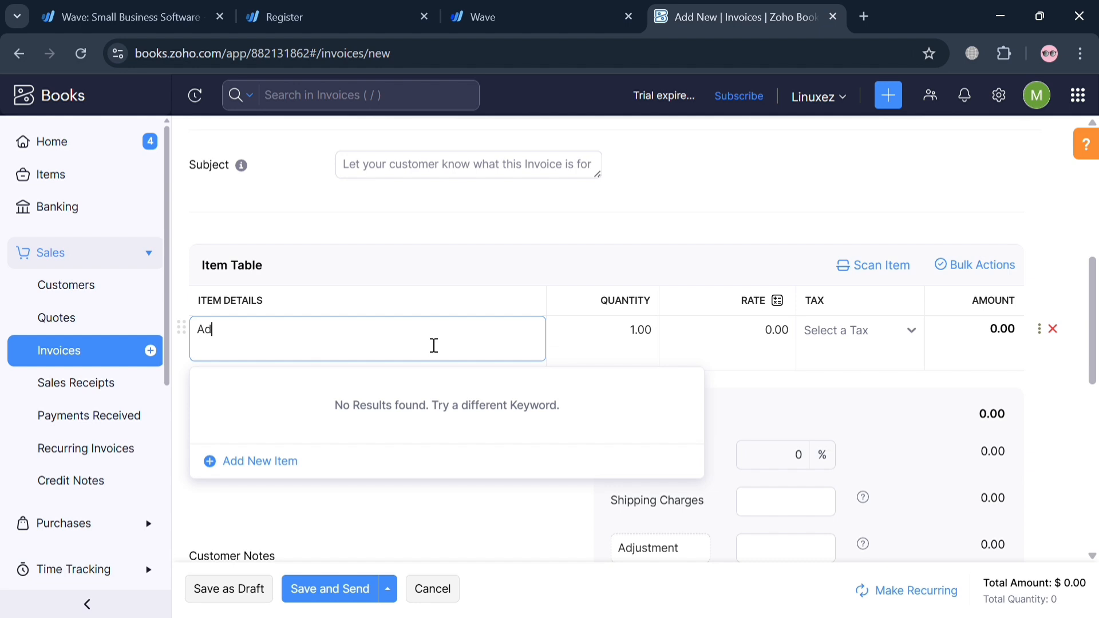
type("ising")
type(" Paym")
key("BackSpace")
key("BackSpace")
key("BackSpace")
type("Logo")
Set the Advertising Logo item's rate to 200 and its quantity to 50
left_click(764, 336)
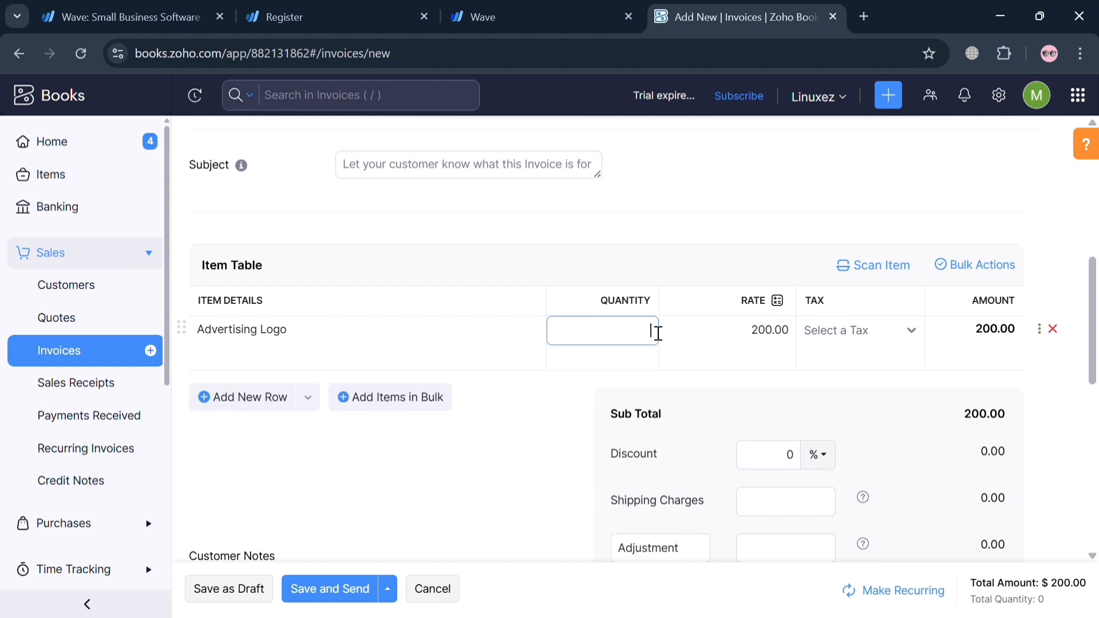
type("0")
left_click(715, 368)
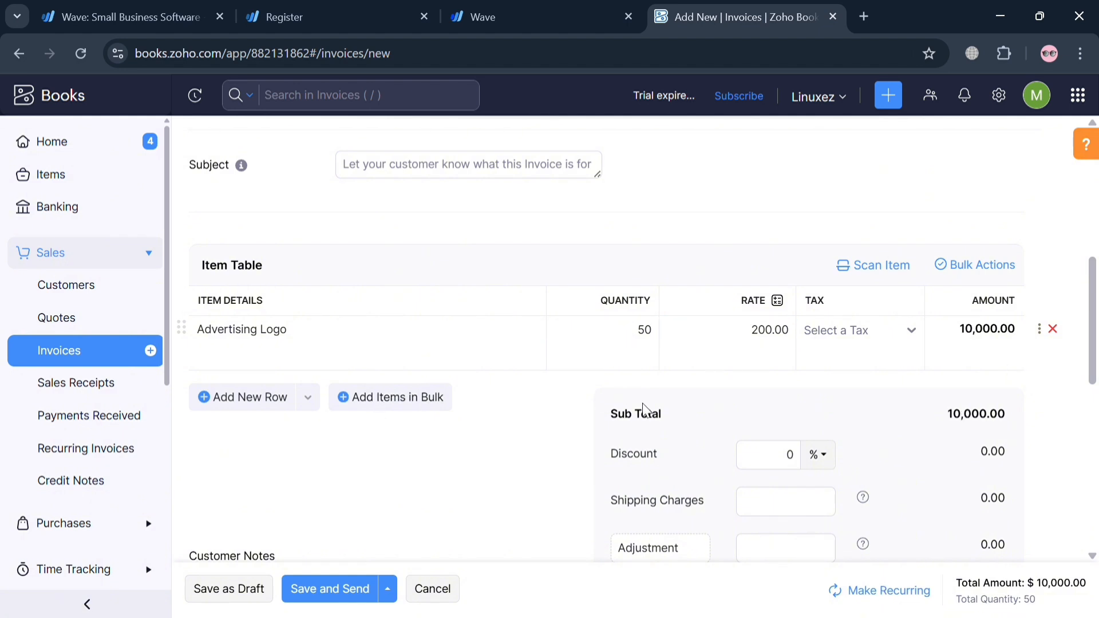
scroll(814, 476, "down", 1)
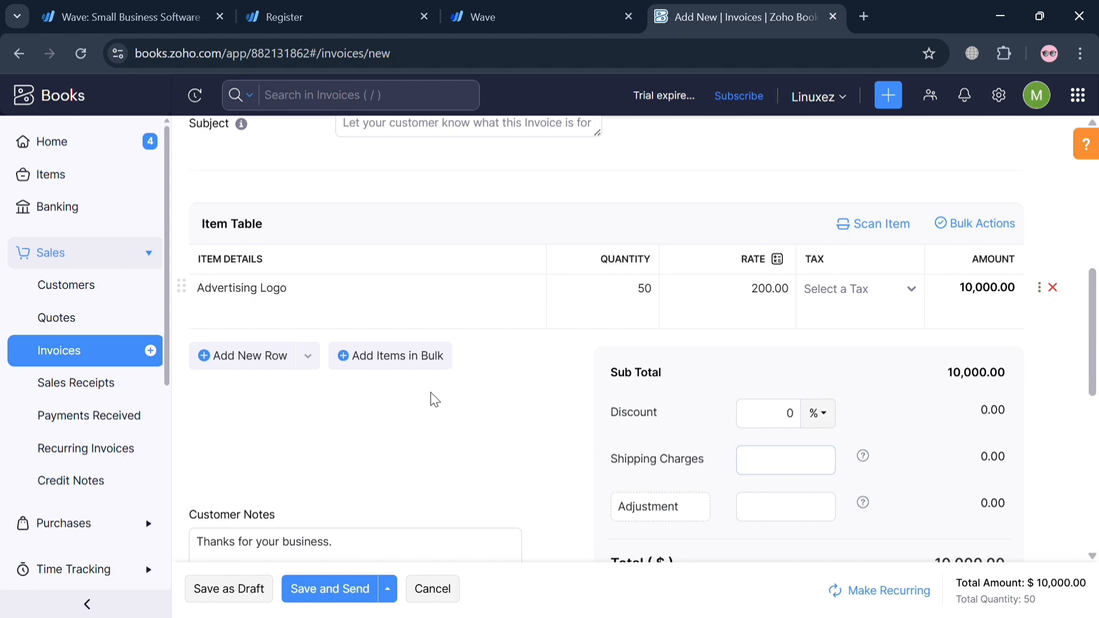
left_click(443, 373)
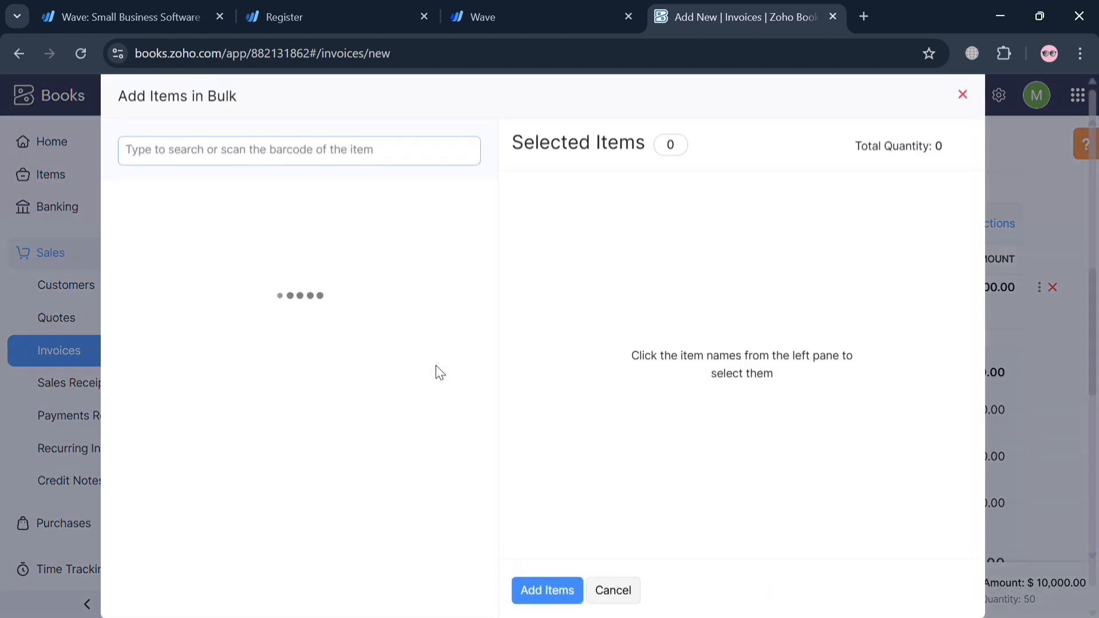
left_click(618, 597)
Add a second item row for Marketing Teams VA with a quantity of 10 and a rate of 500
left_click(257, 355)
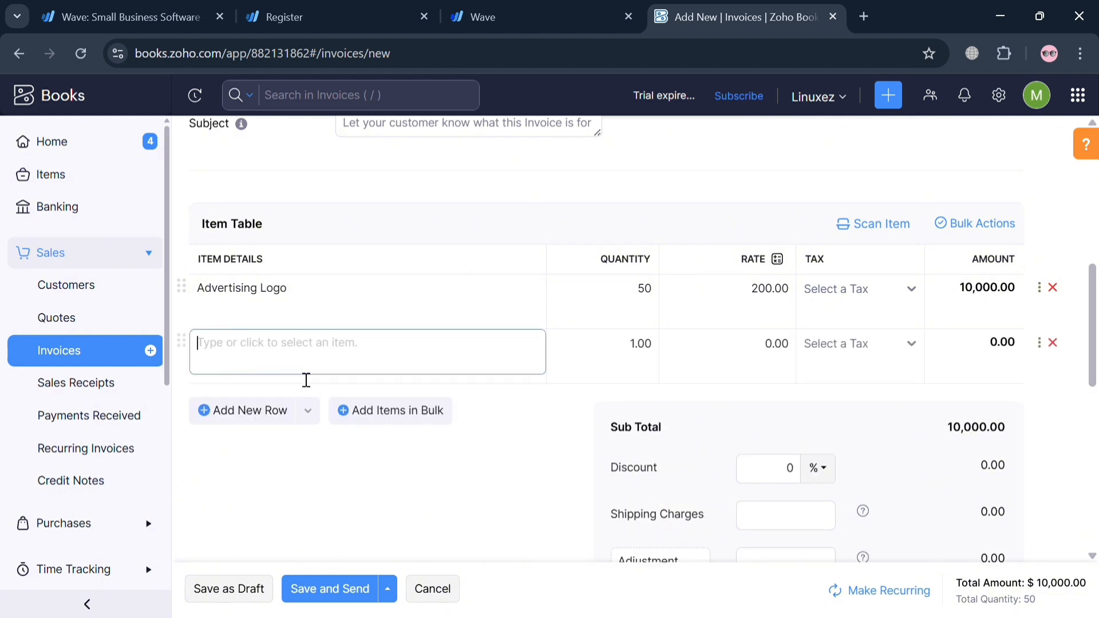
type("Marketing")
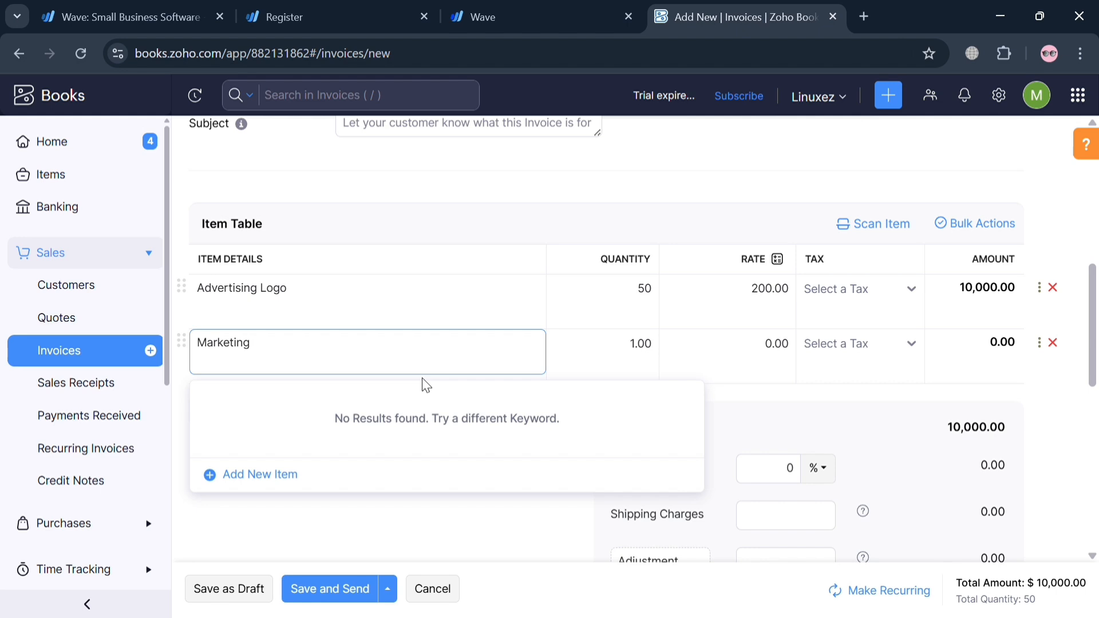
type("Teams VA")
left_click(648, 348)
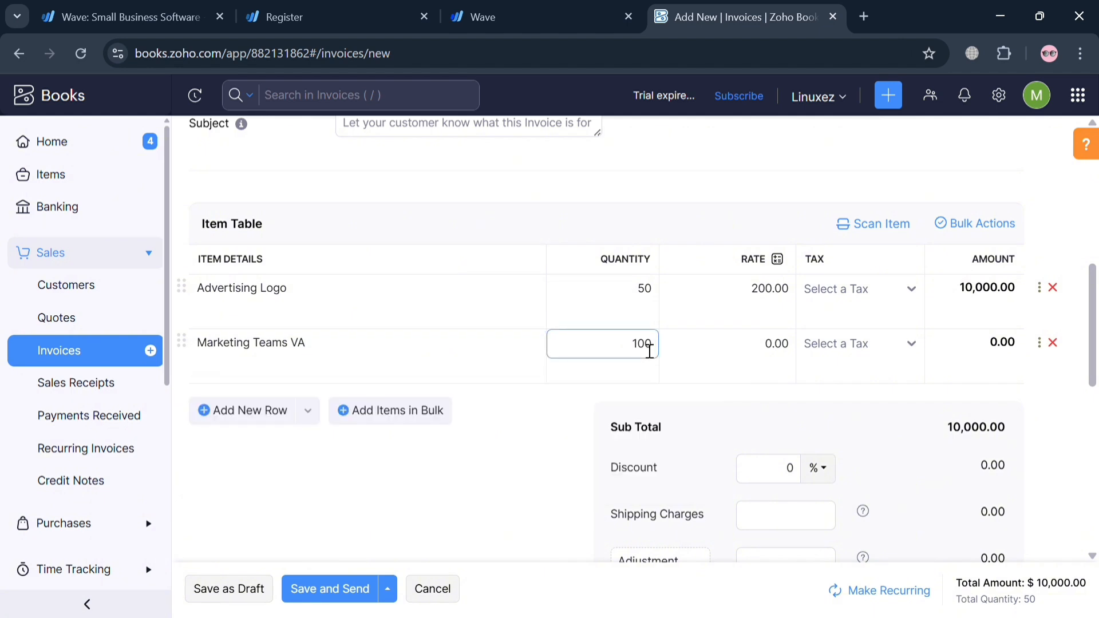
type("10")
left_click(767, 350)
type("50")
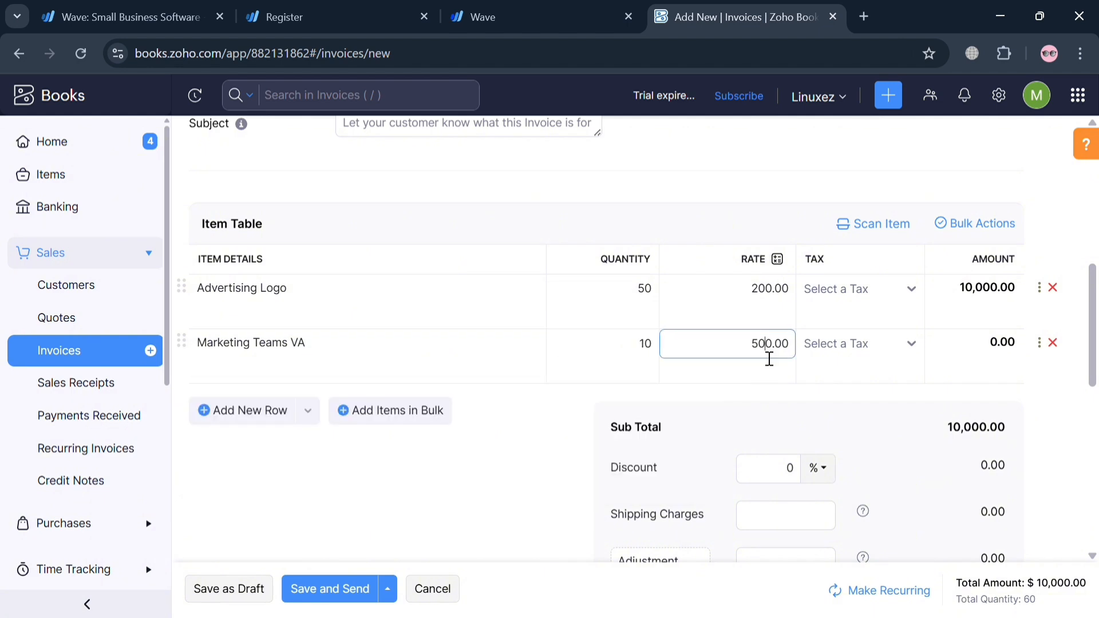
left_click(880, 359)
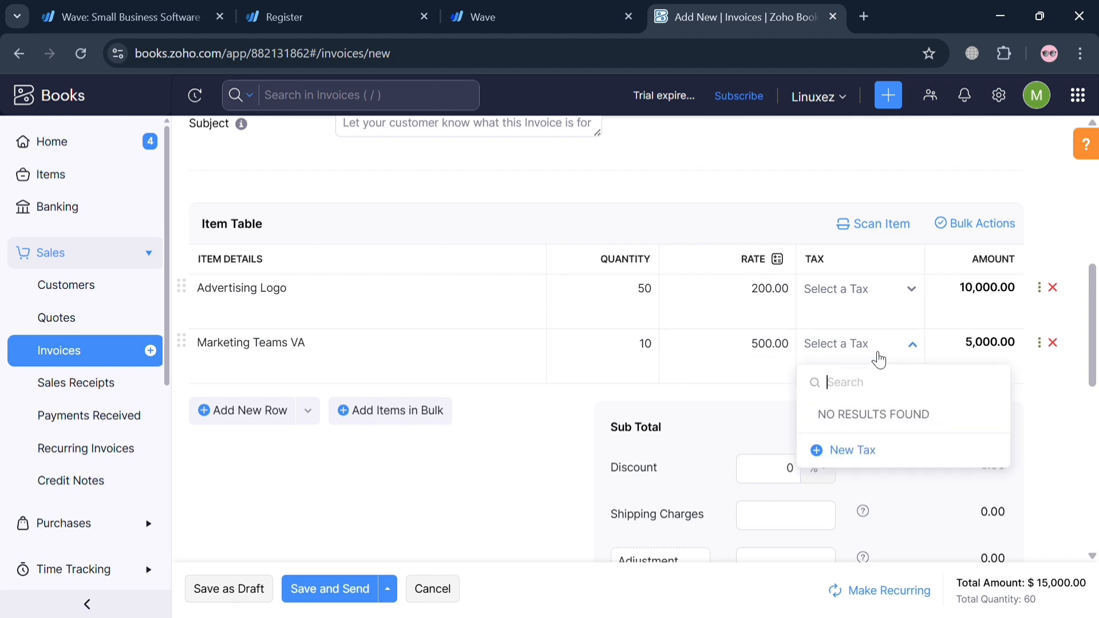
left_click(870, 455)
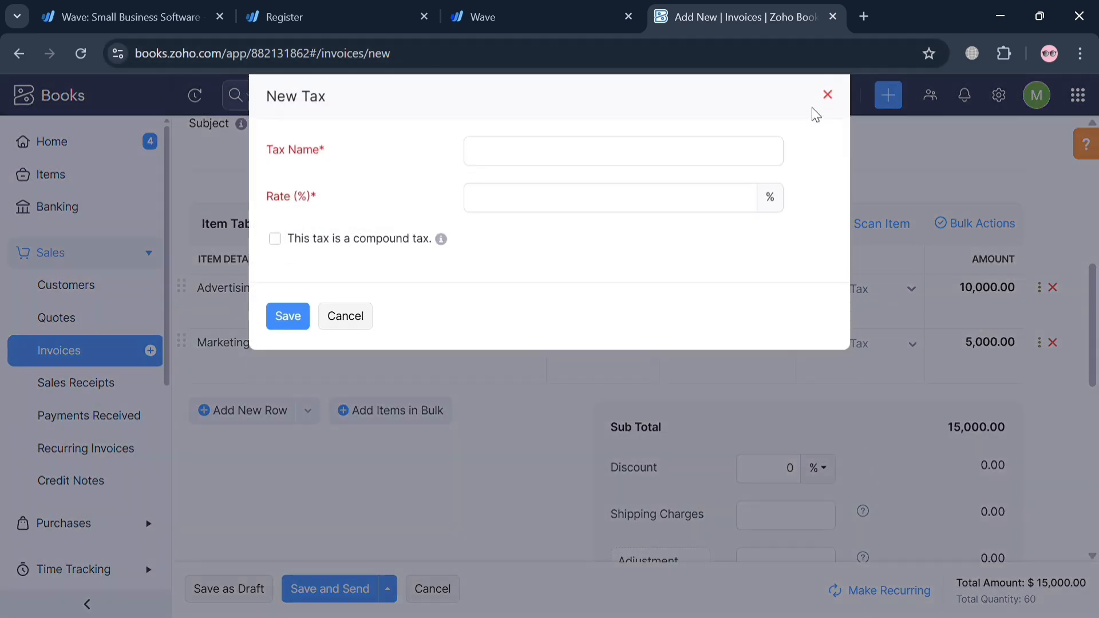
left_click(825, 94)
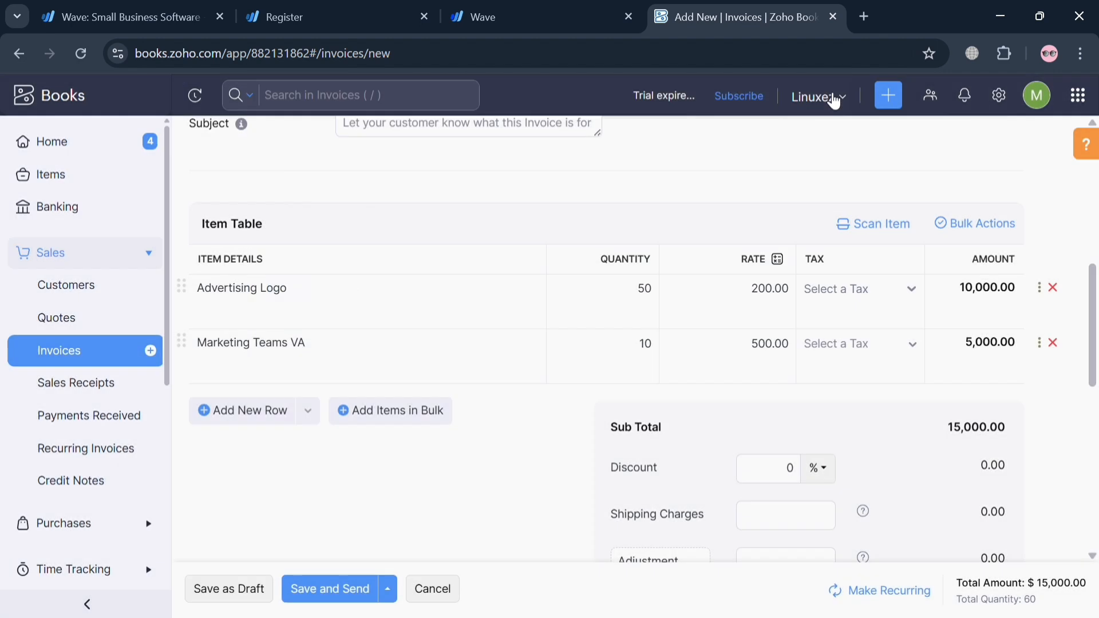
scroll(743, 423, "down", 1)
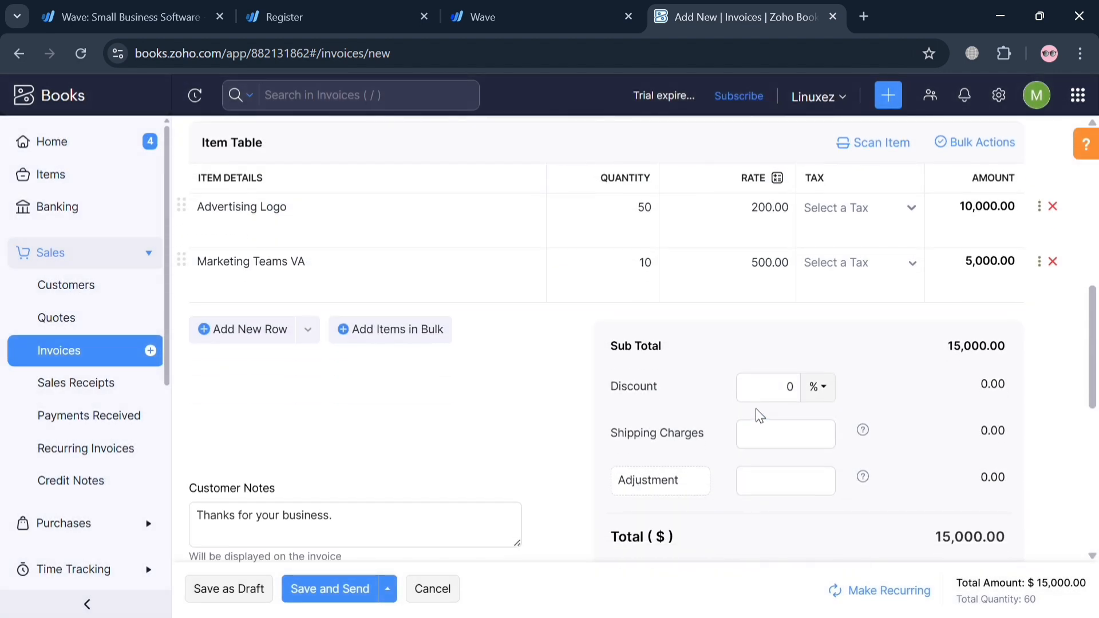
Apply a 10% discount to the invoice's subtotal
left_click(770, 403)
type("1")
left_click(927, 445)
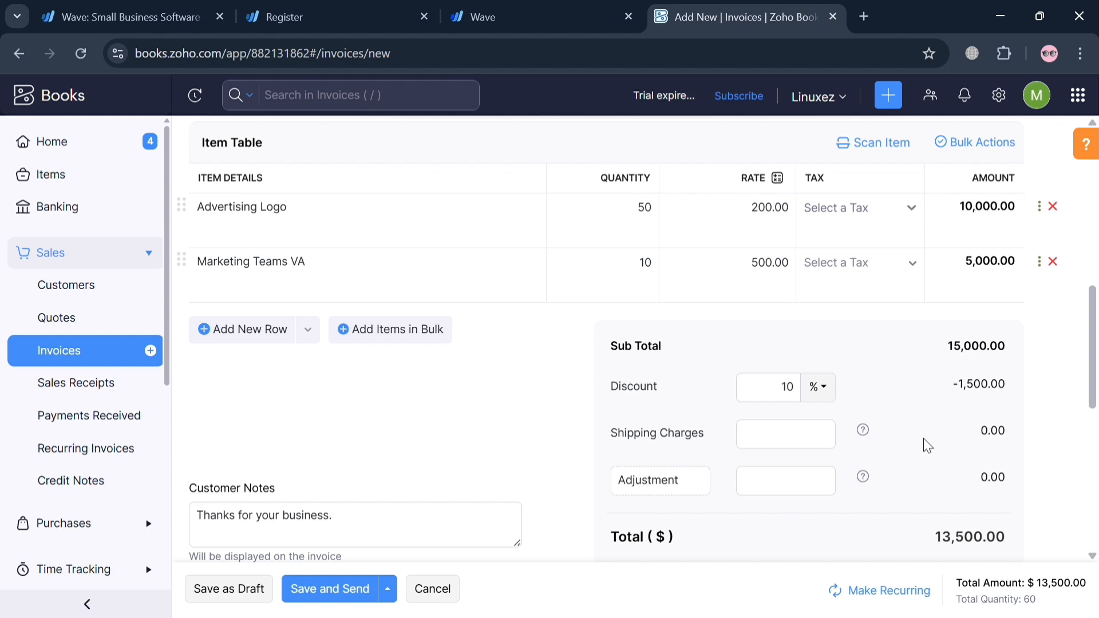
left_click(757, 444)
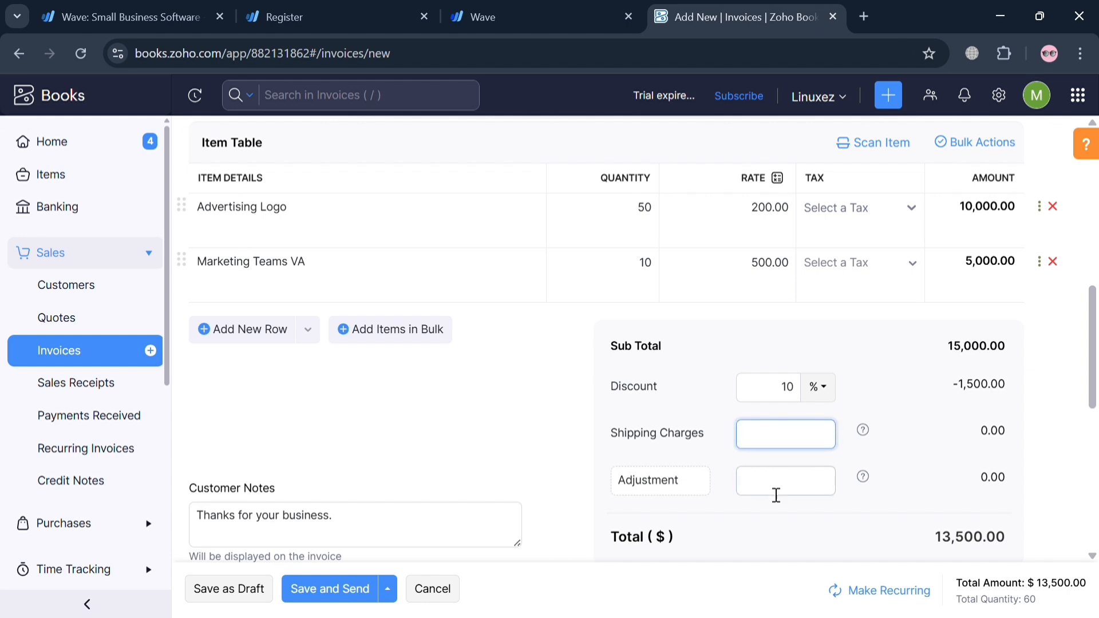
type("50")
key("BackSpace")
key("BackSpace")
left_click(684, 494)
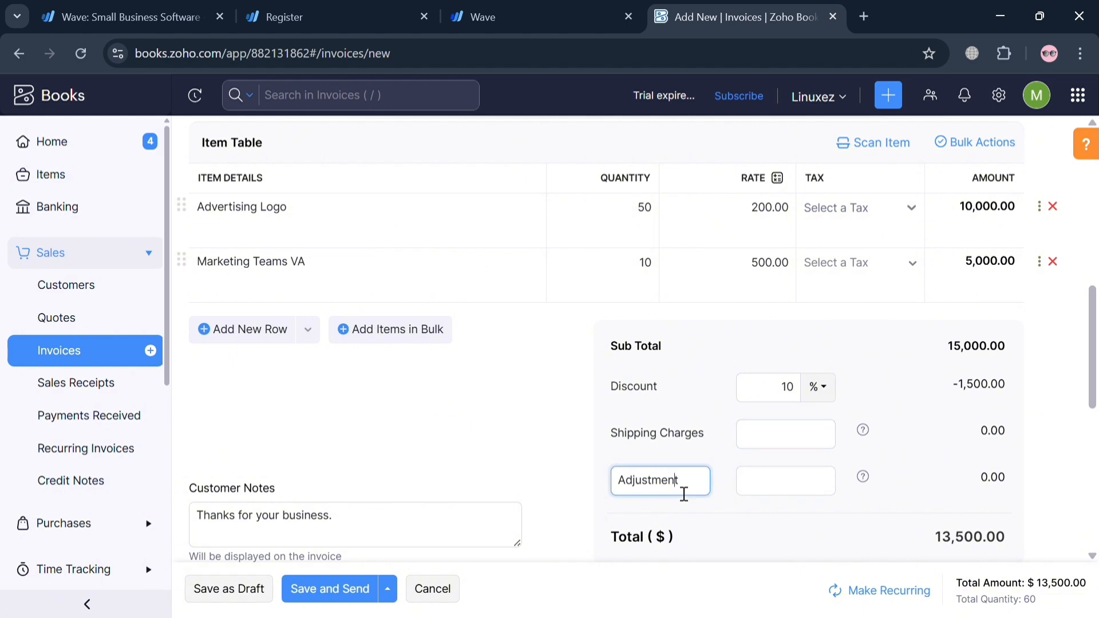
left_click(762, 529)
Look at the invoice's customer notes, its terms and conditions field and the sources for attaching files
scroll(765, 530, "down", 3)
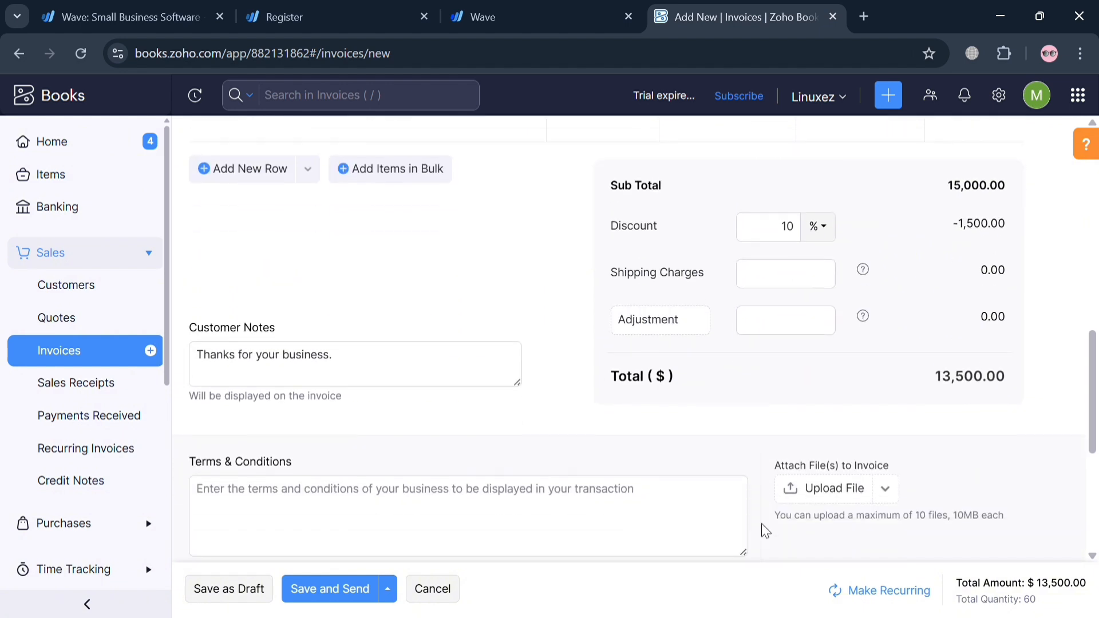
left_click(443, 379)
scroll(437, 375, "down", 3)
left_click(438, 373)
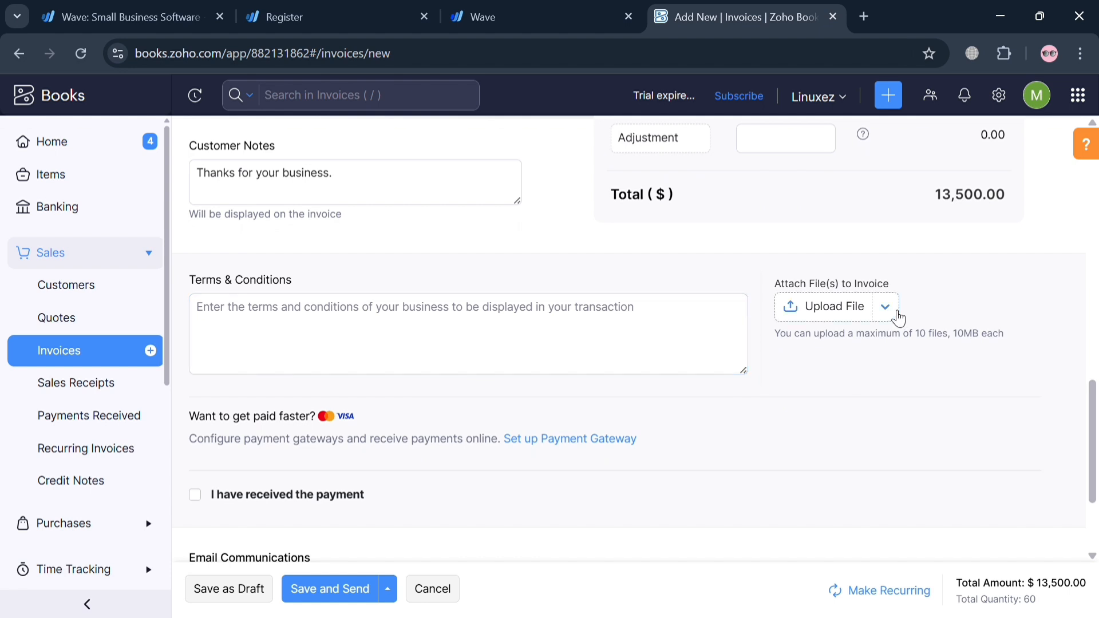
left_click(854, 314)
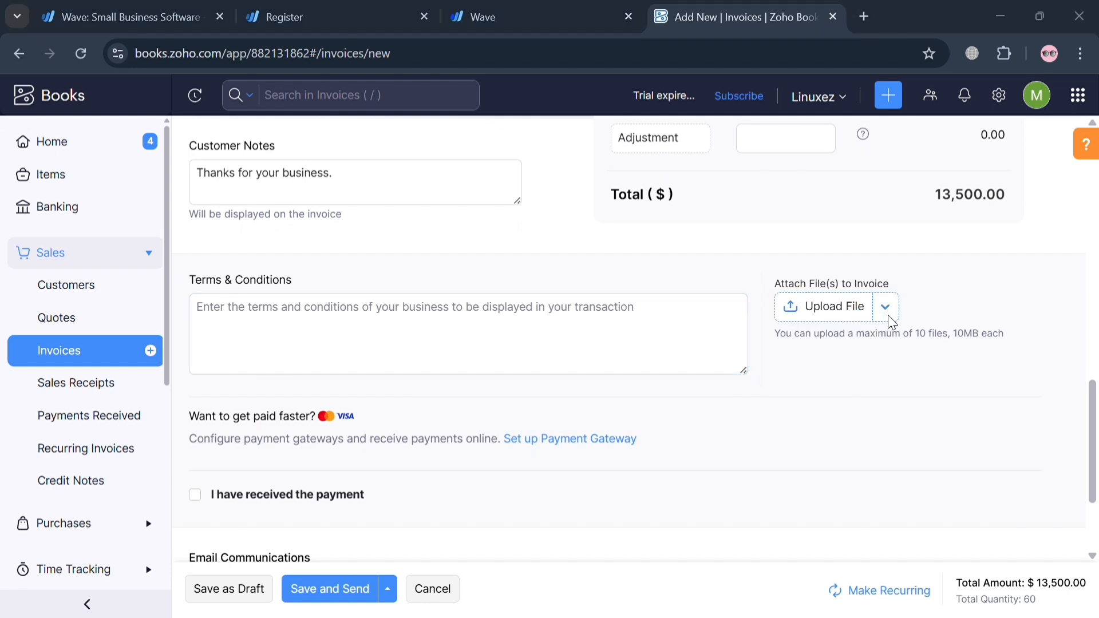
left_click(541, 15)
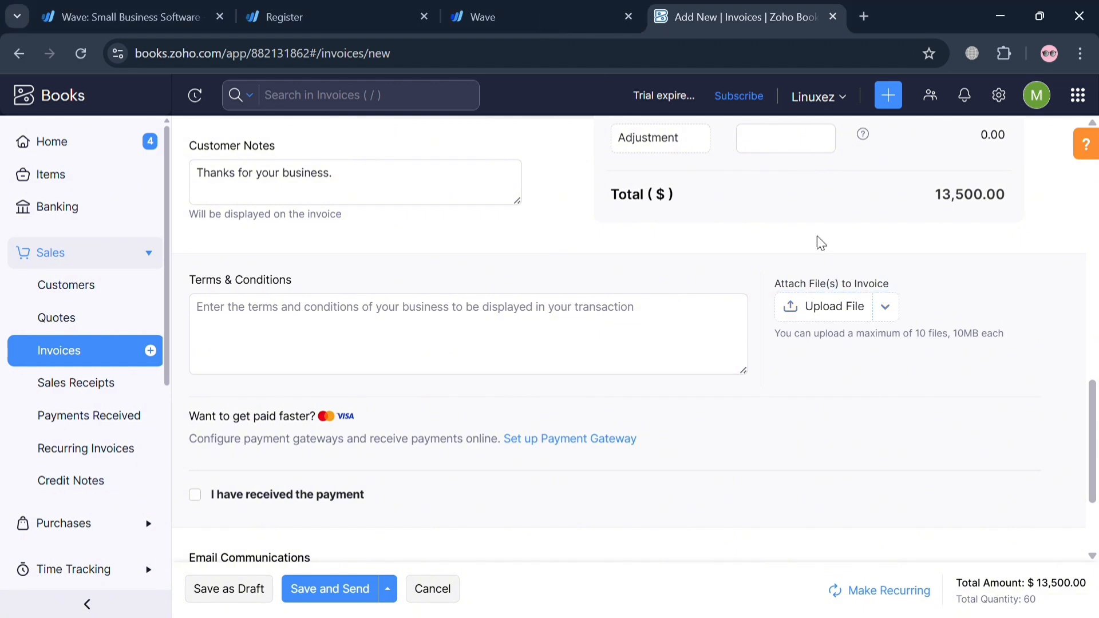
left_click(885, 308)
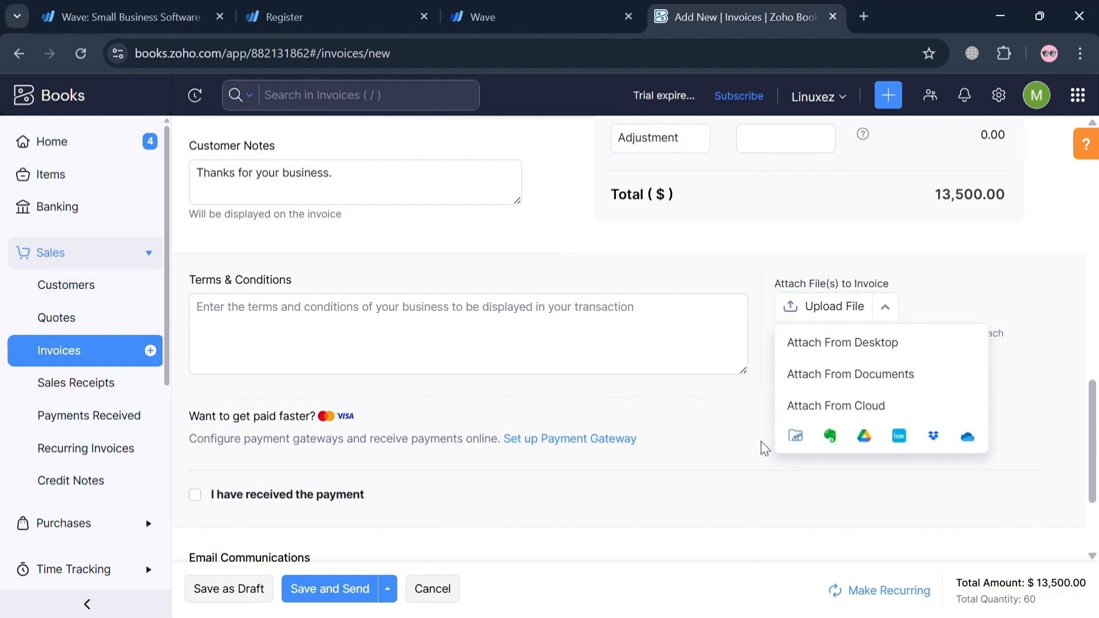
Save the Googles invoice as a draft and review the finished invoice from its header to its notes
scroll(740, 446, "down", 3)
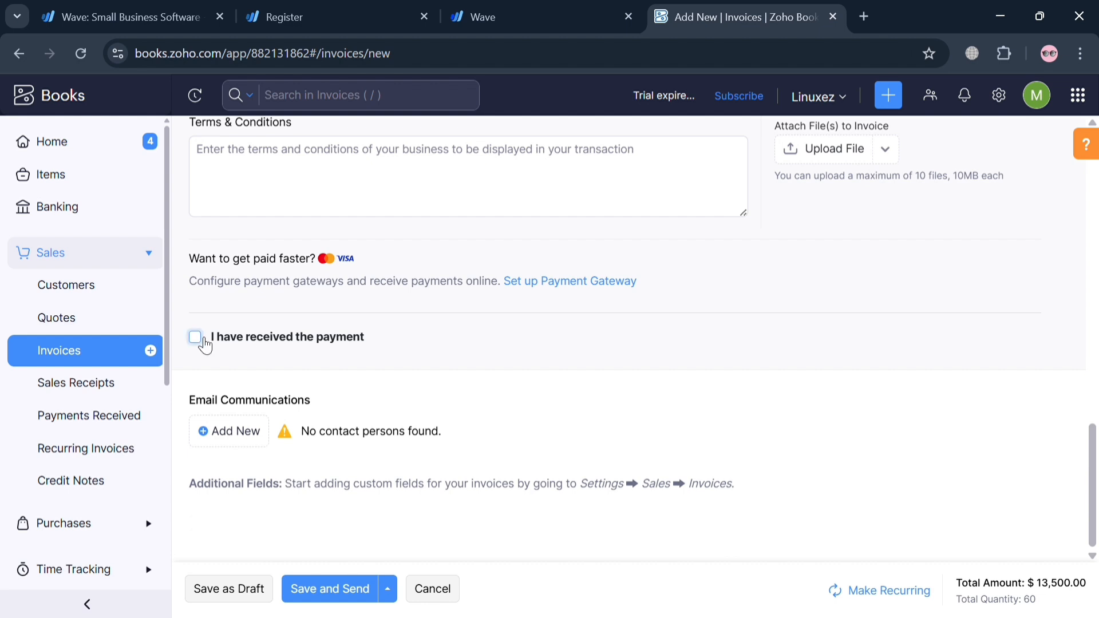
left_click(236, 593)
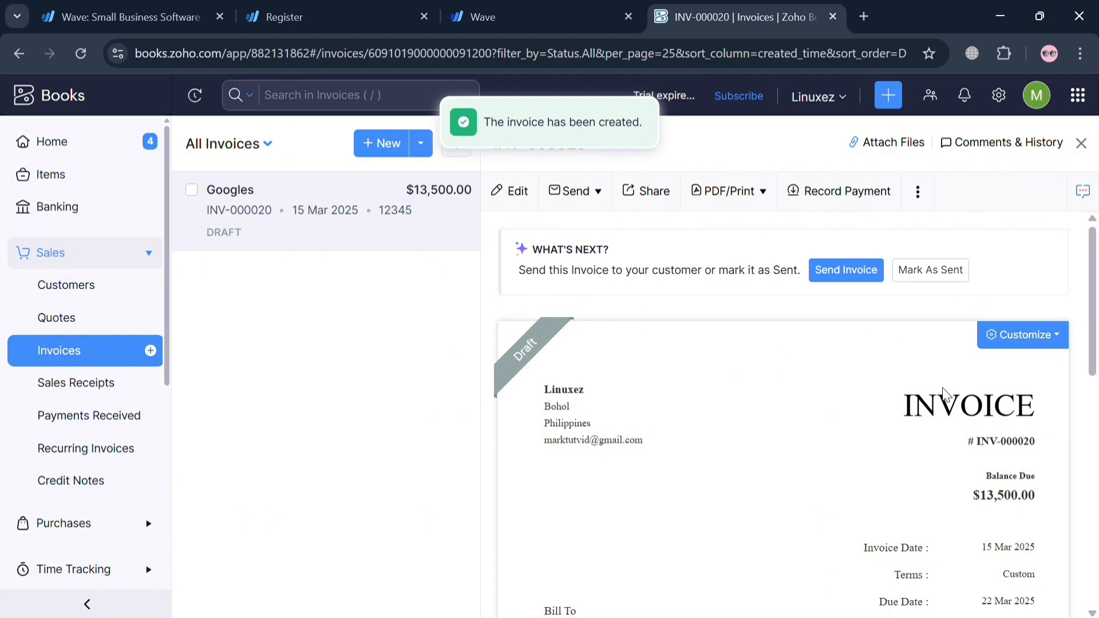
scroll(1025, 400, "down", 3)
scroll(1030, 405, "down", 4)
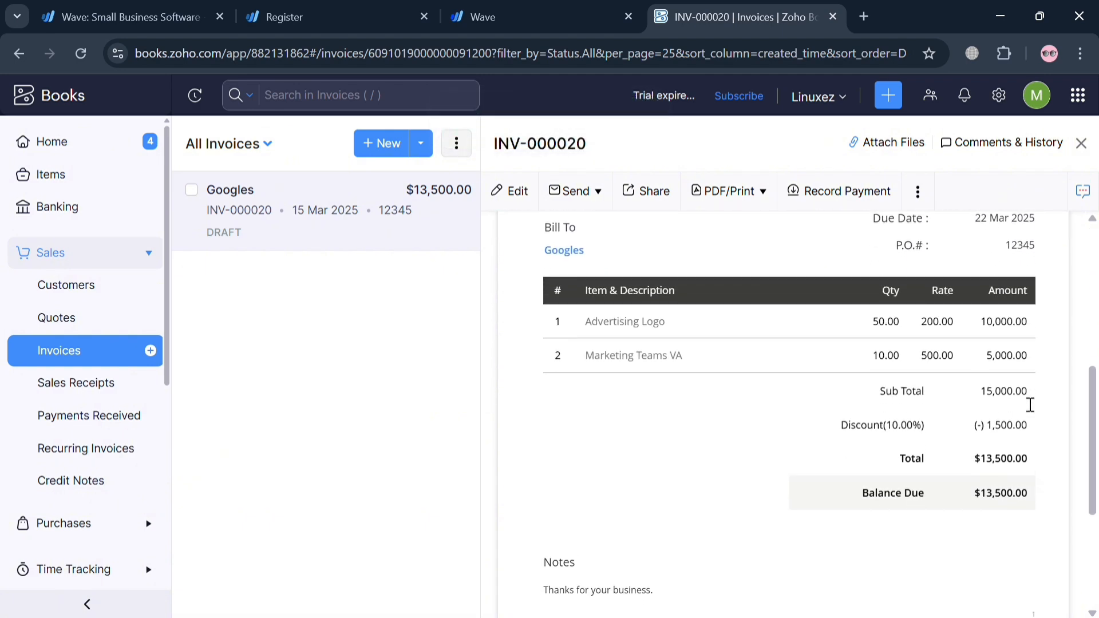
scroll(1027, 403, "down", 3)
scroll(1025, 403, "down", 1)
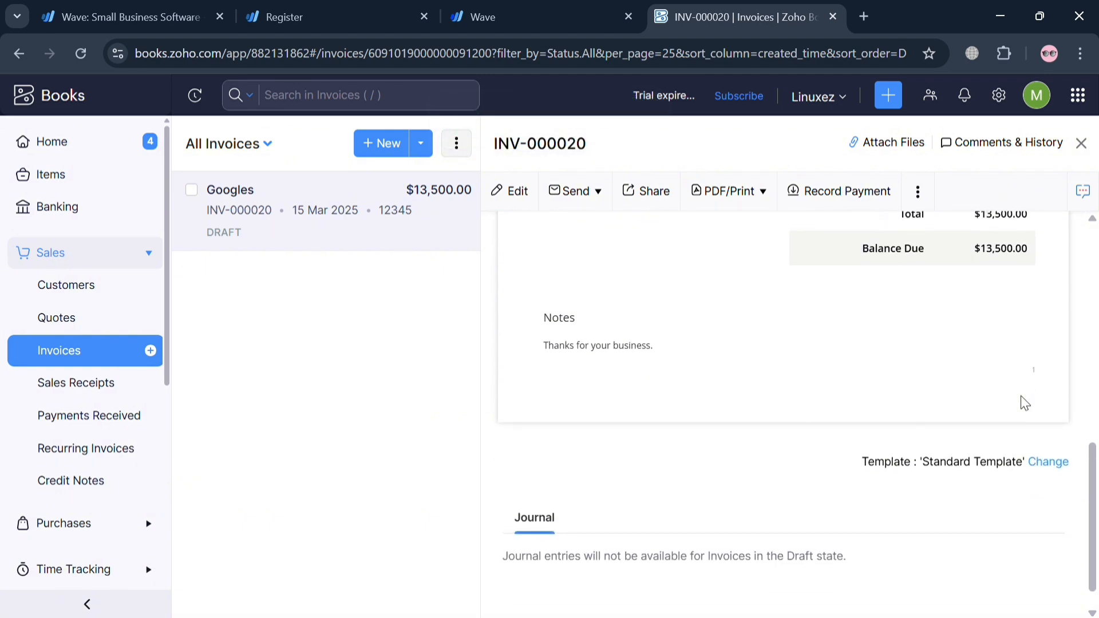
scroll(1025, 403, "up", 10)
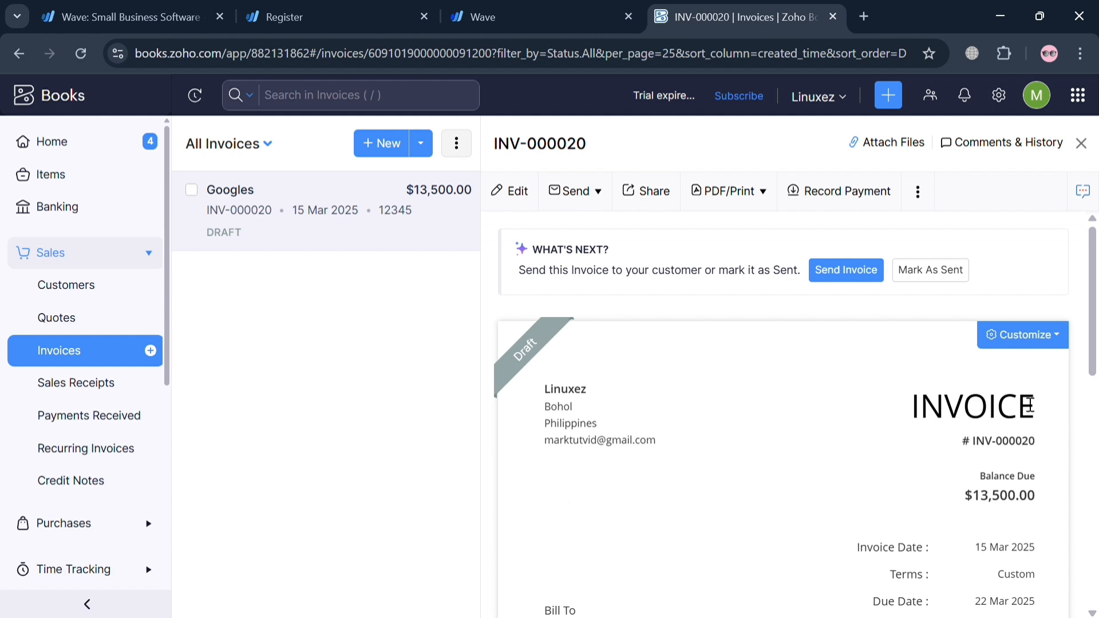